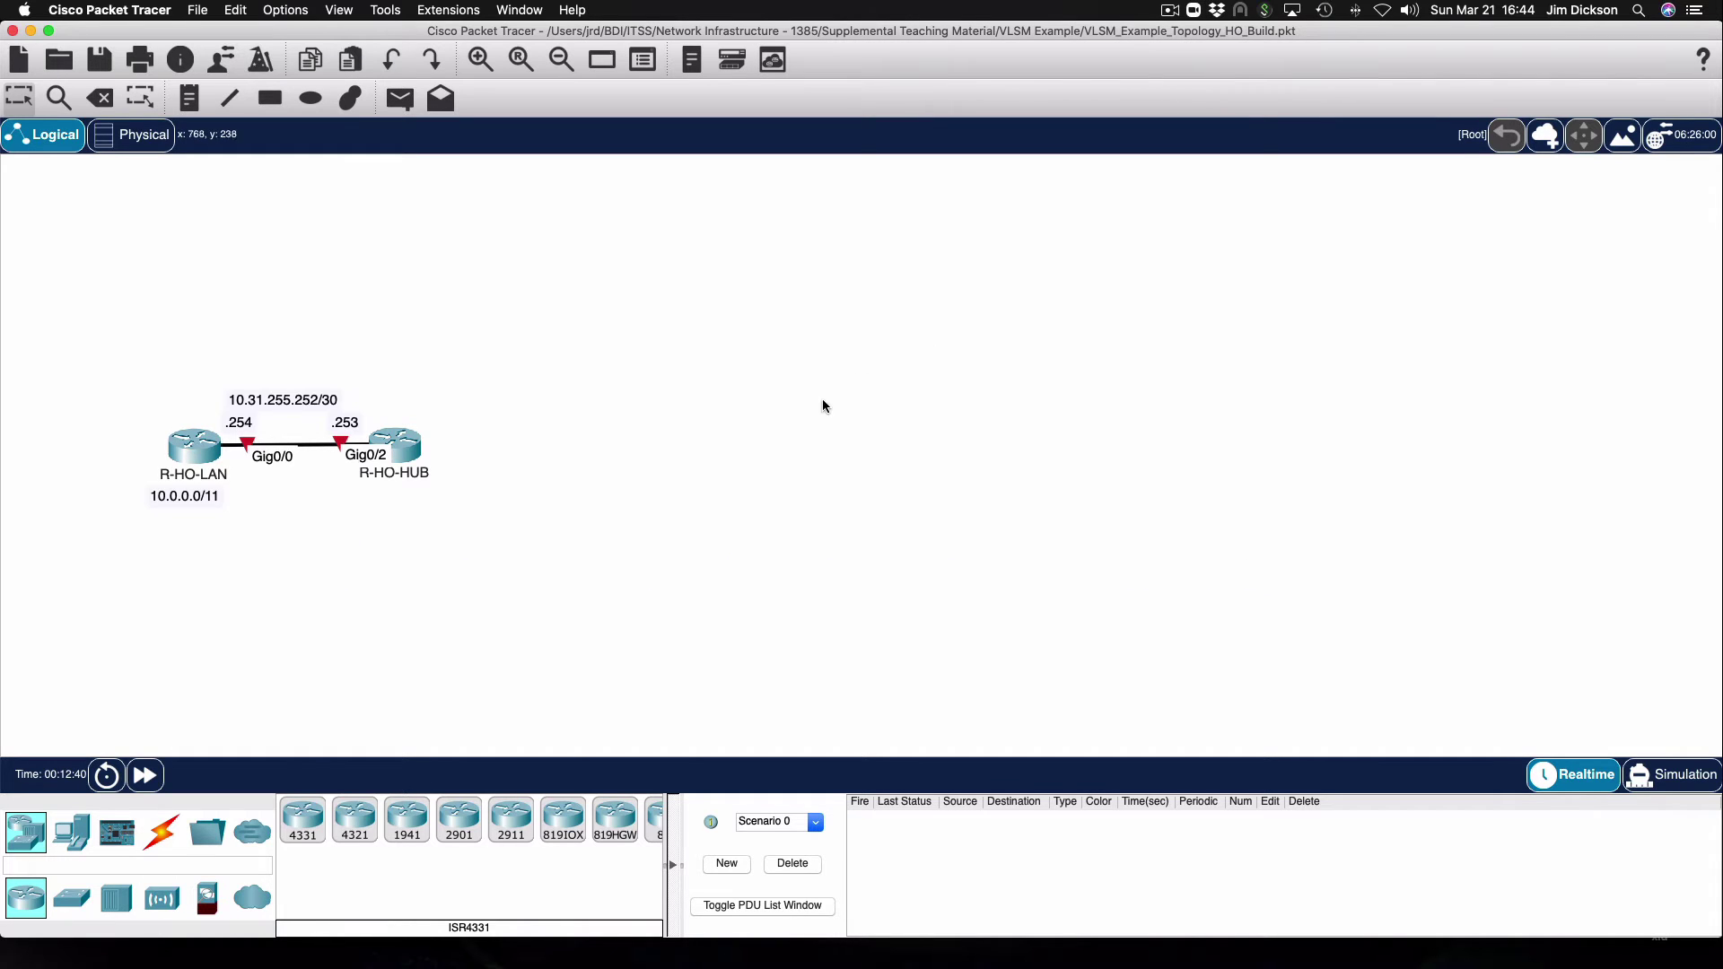
Open R-HO-HUB's CLI and enter global configuration mode.
{"action": "left_click", "coordinate": [406, 449]}
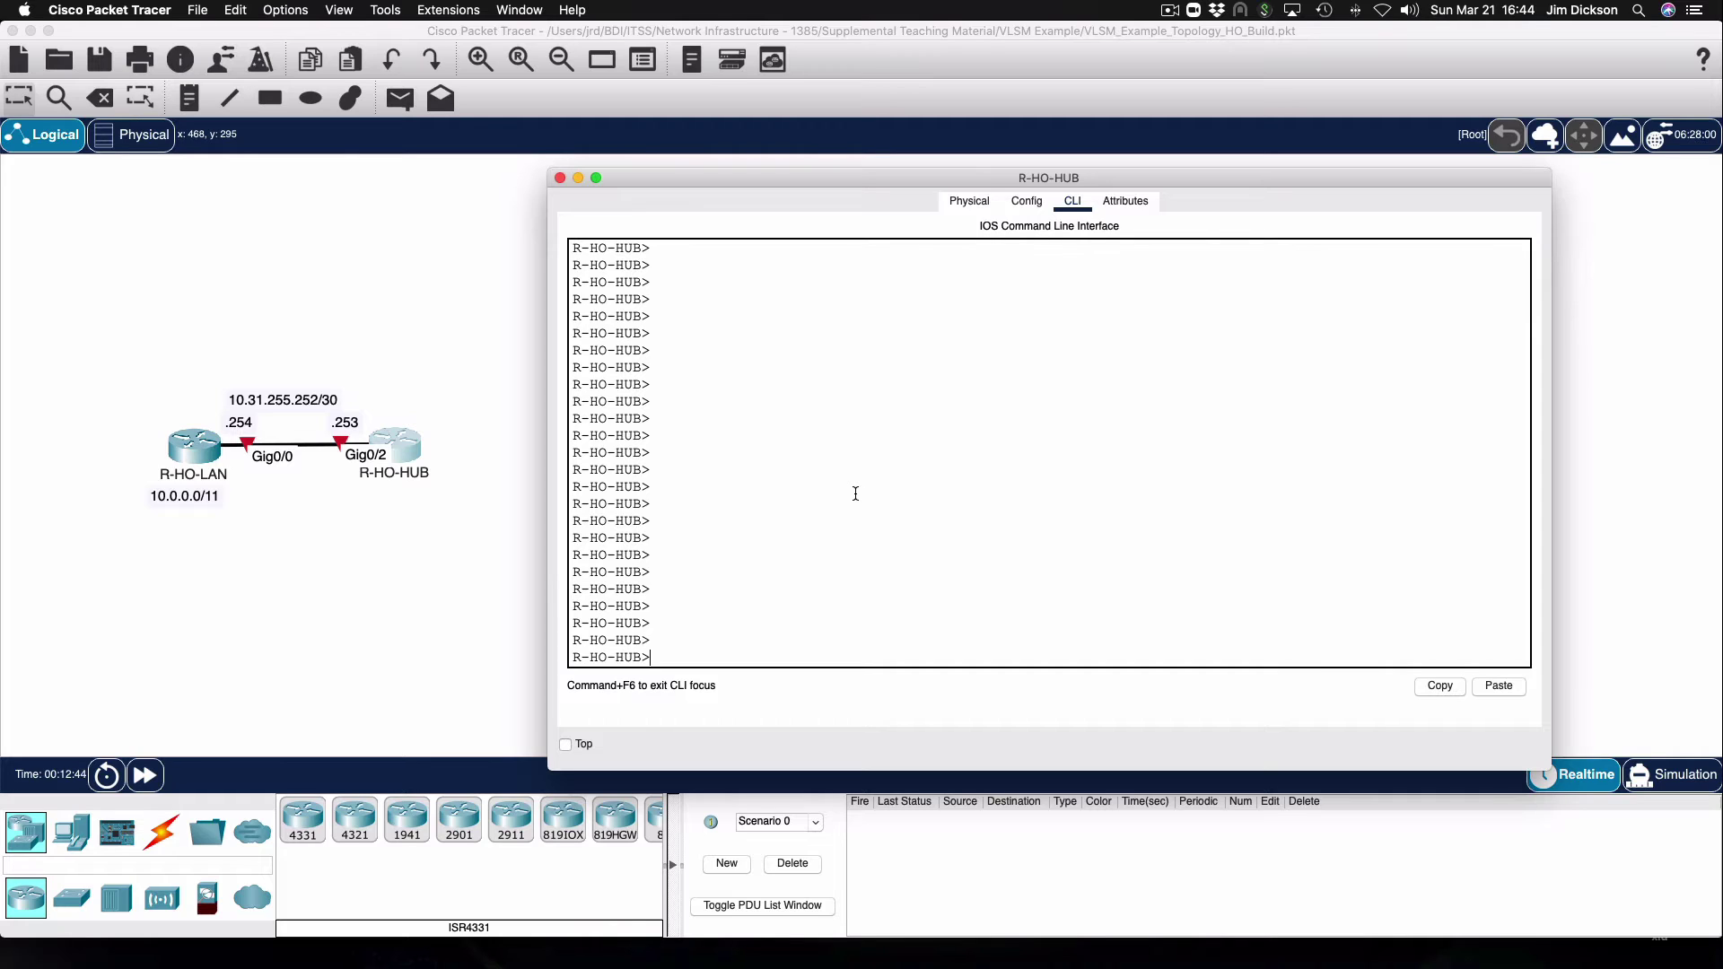
{"action": "type", "text": "en"}
{"action": "key", "text": "Return"}
{"action": "type", "text": "conf t"}
{"action": "key", "text": "Return"}
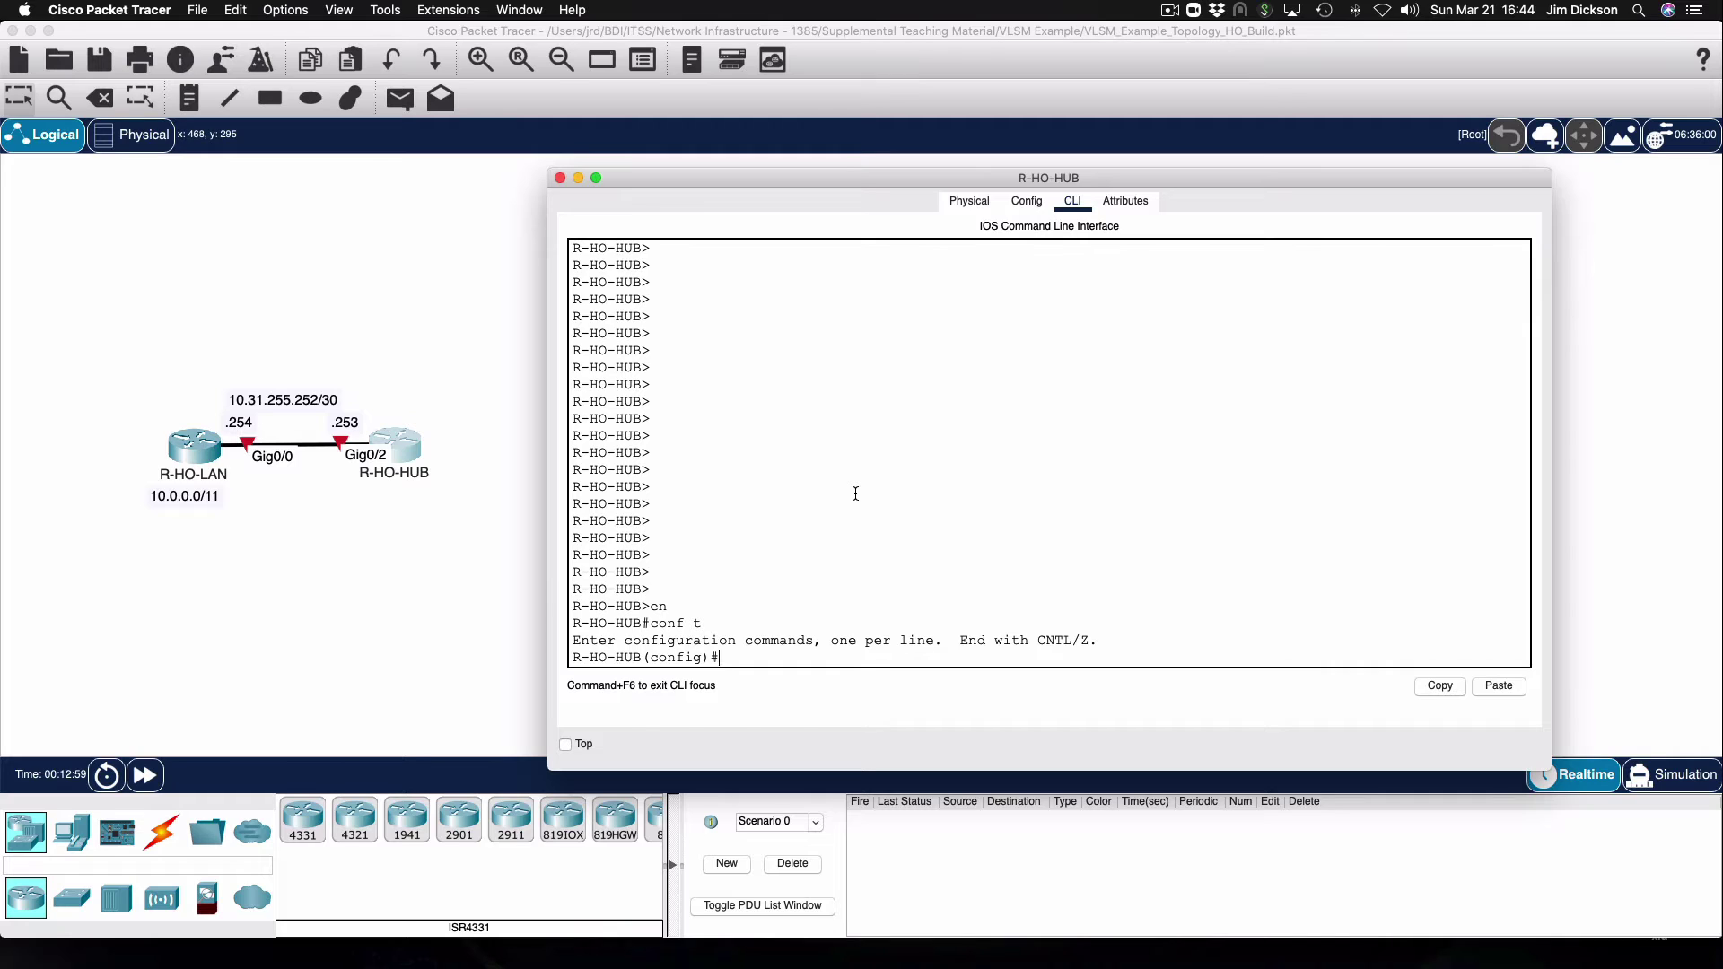
Address R-HO-HUB's Gig0/2 as 10.31.255.253 255.255.255.252 and enable it with no shut.
{"action": "type", "text": "int g0/2"}
{"action": "key", "text": "Return"}
{"action": "type", "text": "ip add"}
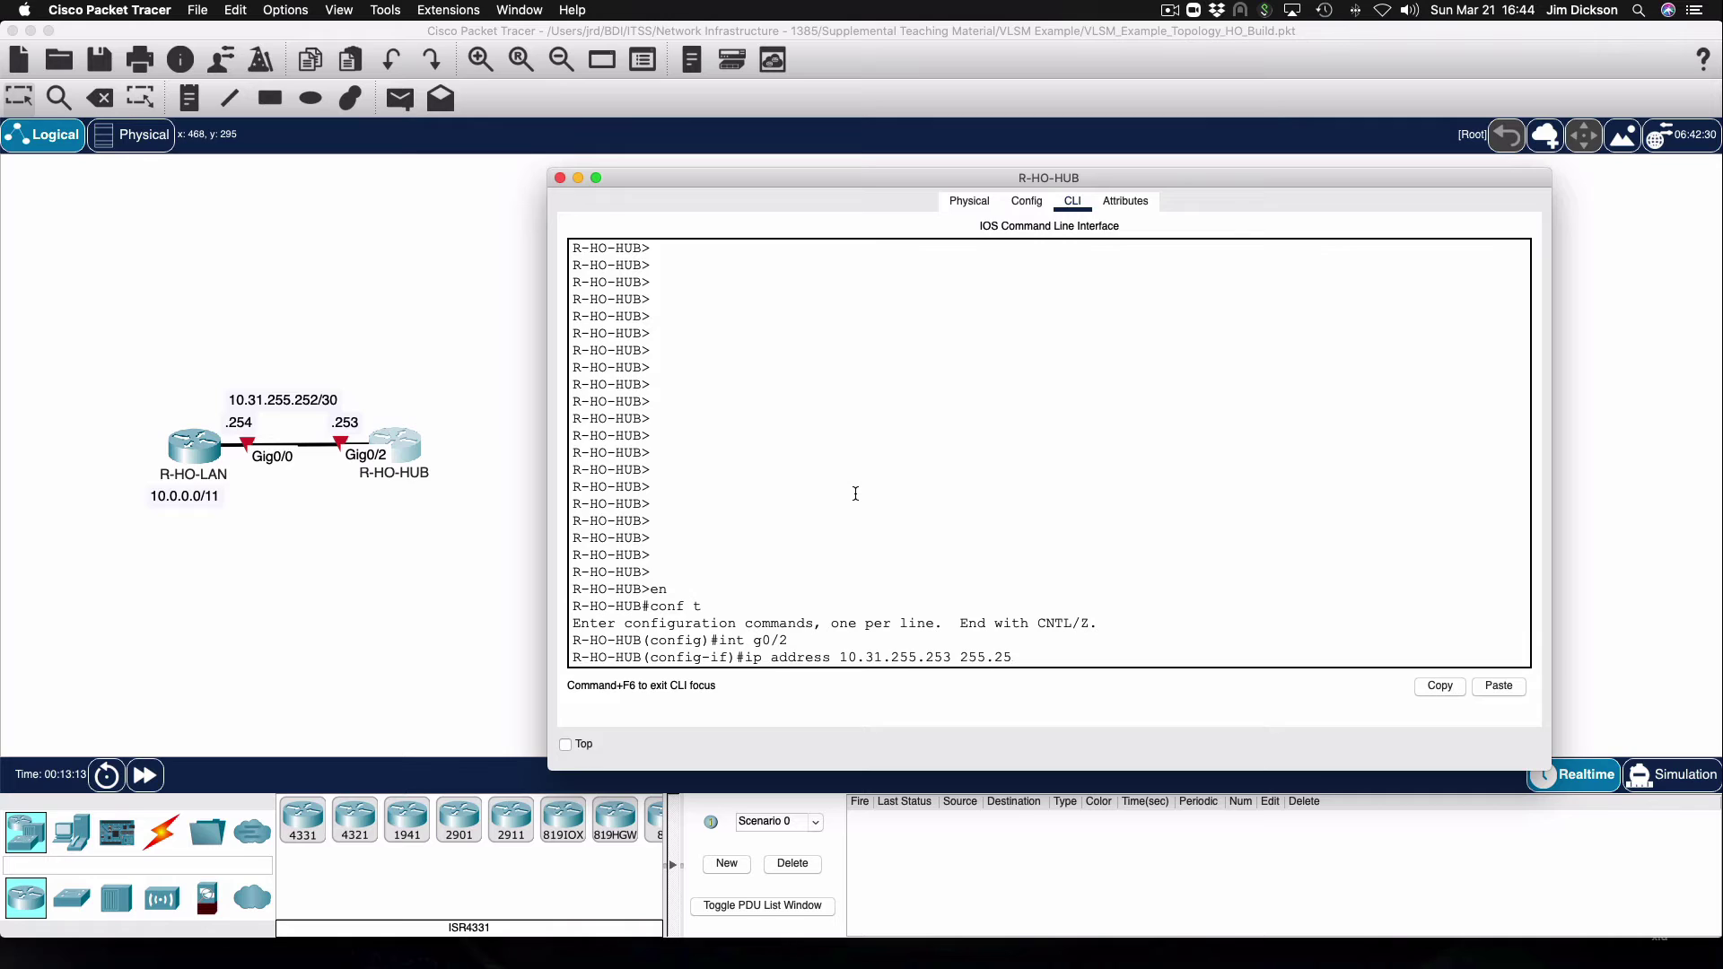
{"action": "type", "text": "5.255.252"}
{"action": "key", "text": "Return"}
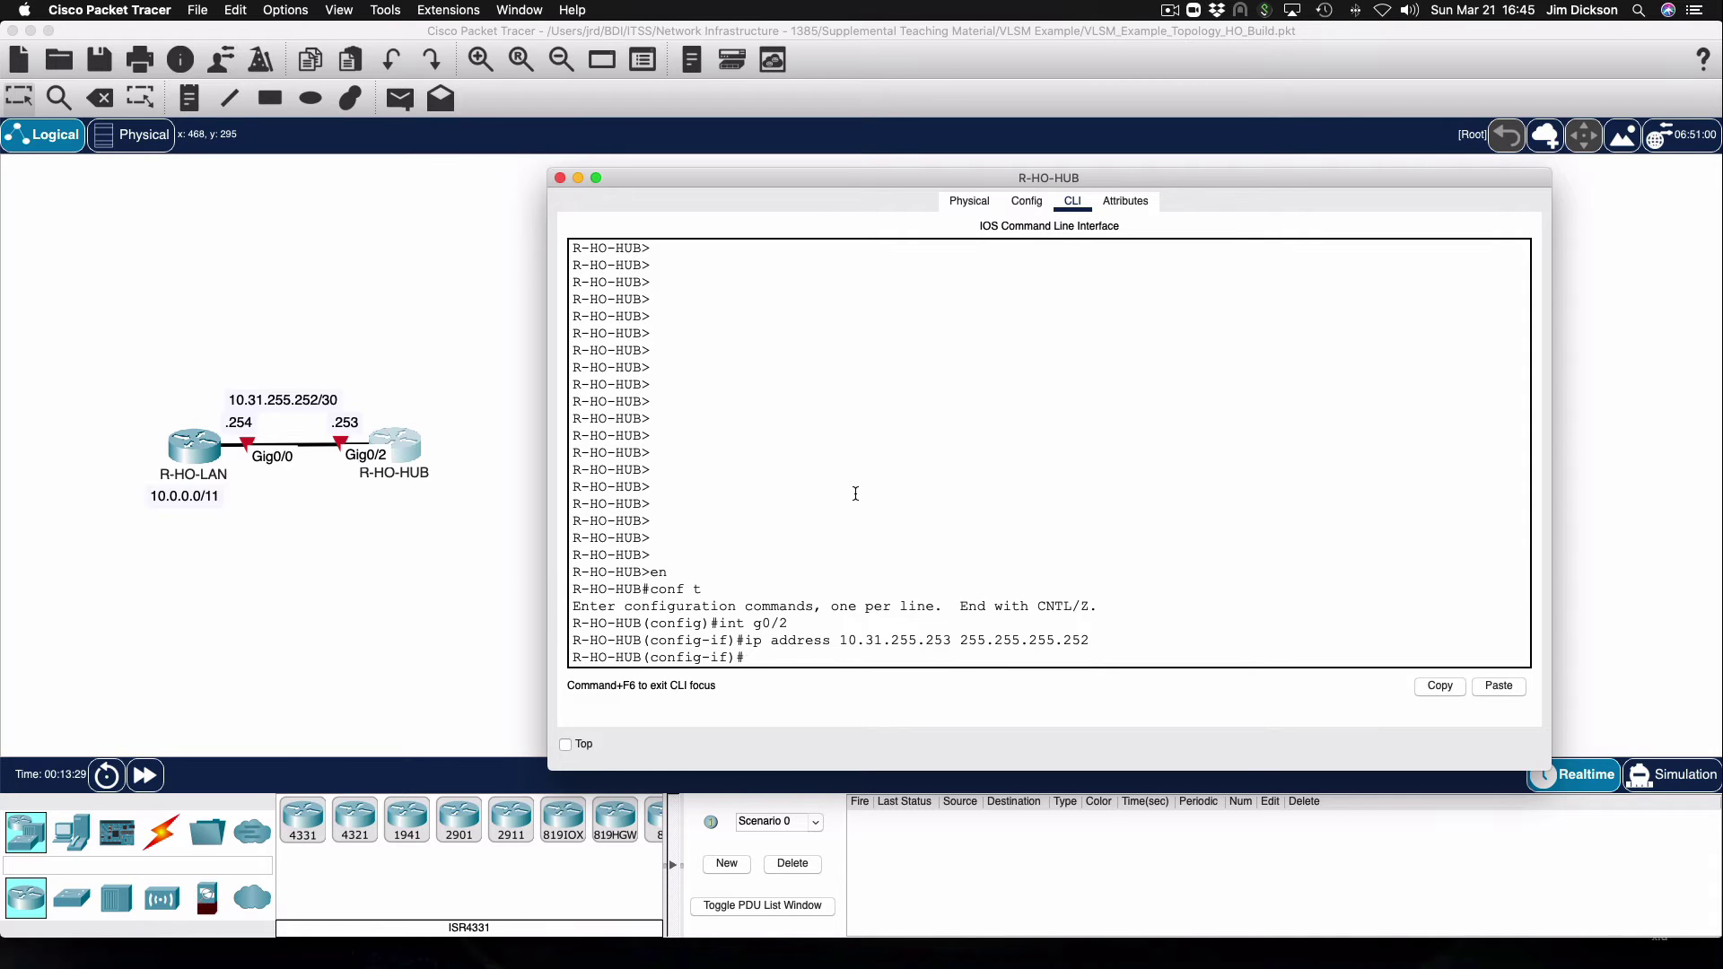
{"action": "type", "text": "s"}
{"action": "key", "text": "BackSpace"}
{"action": "type", "text": "no shut"}
{"action": "key", "text": "Return"}
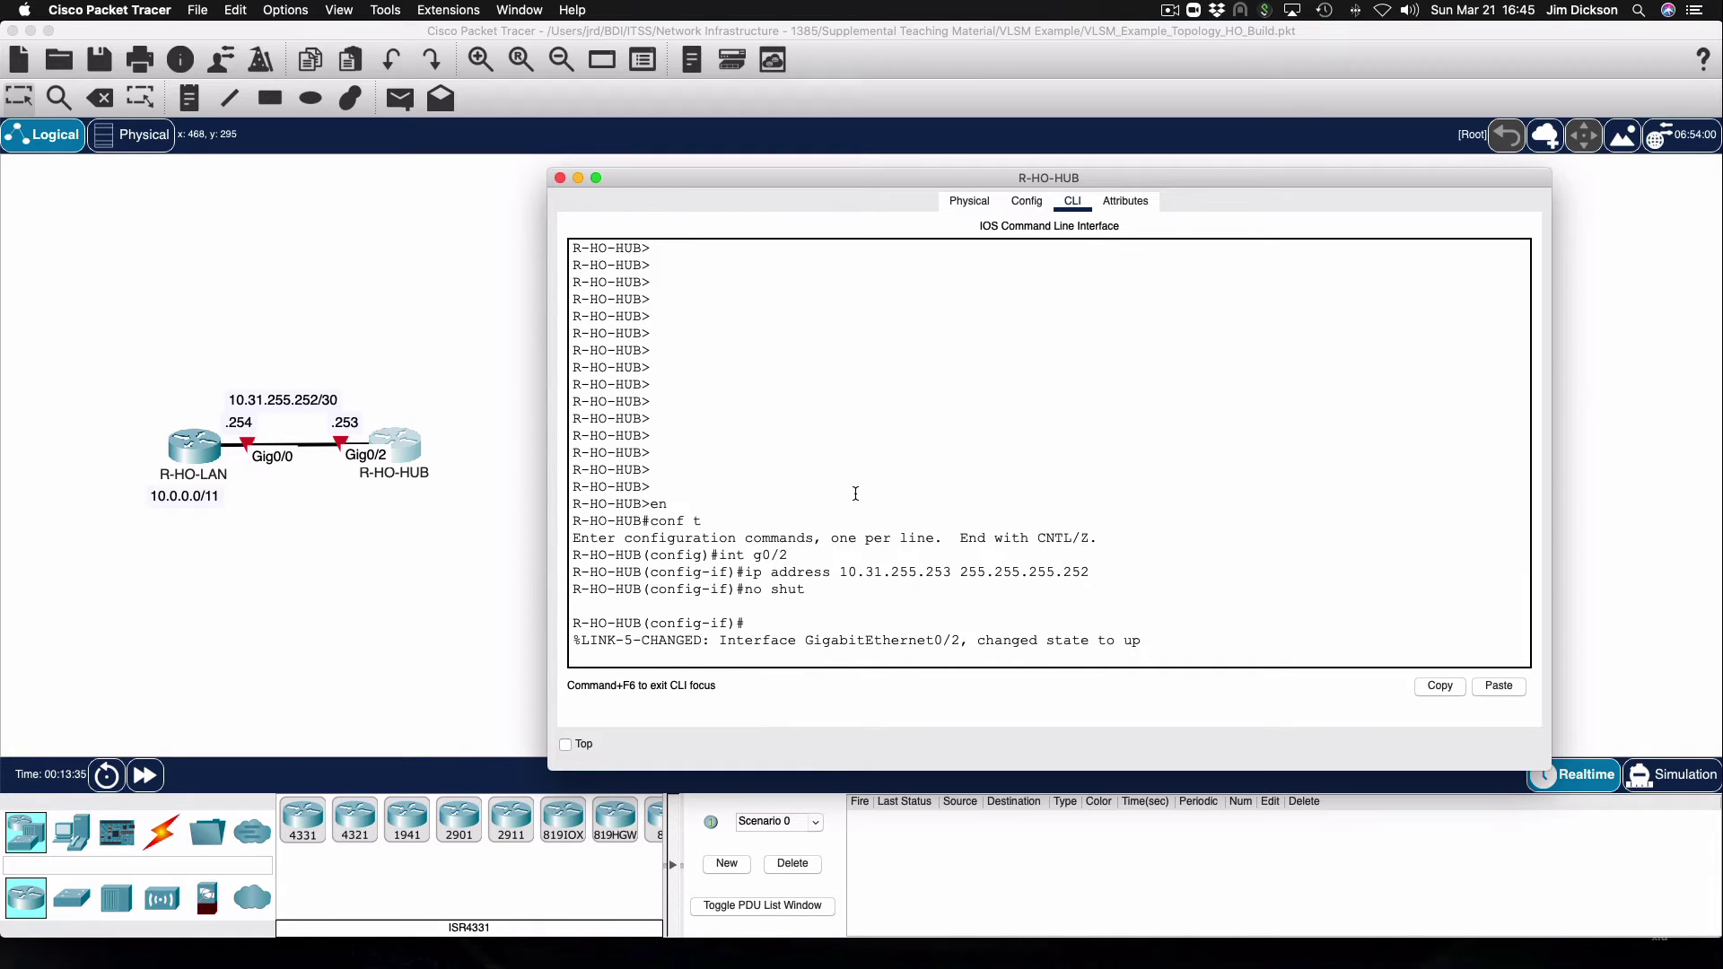
{"action": "key", "text": "Return"}
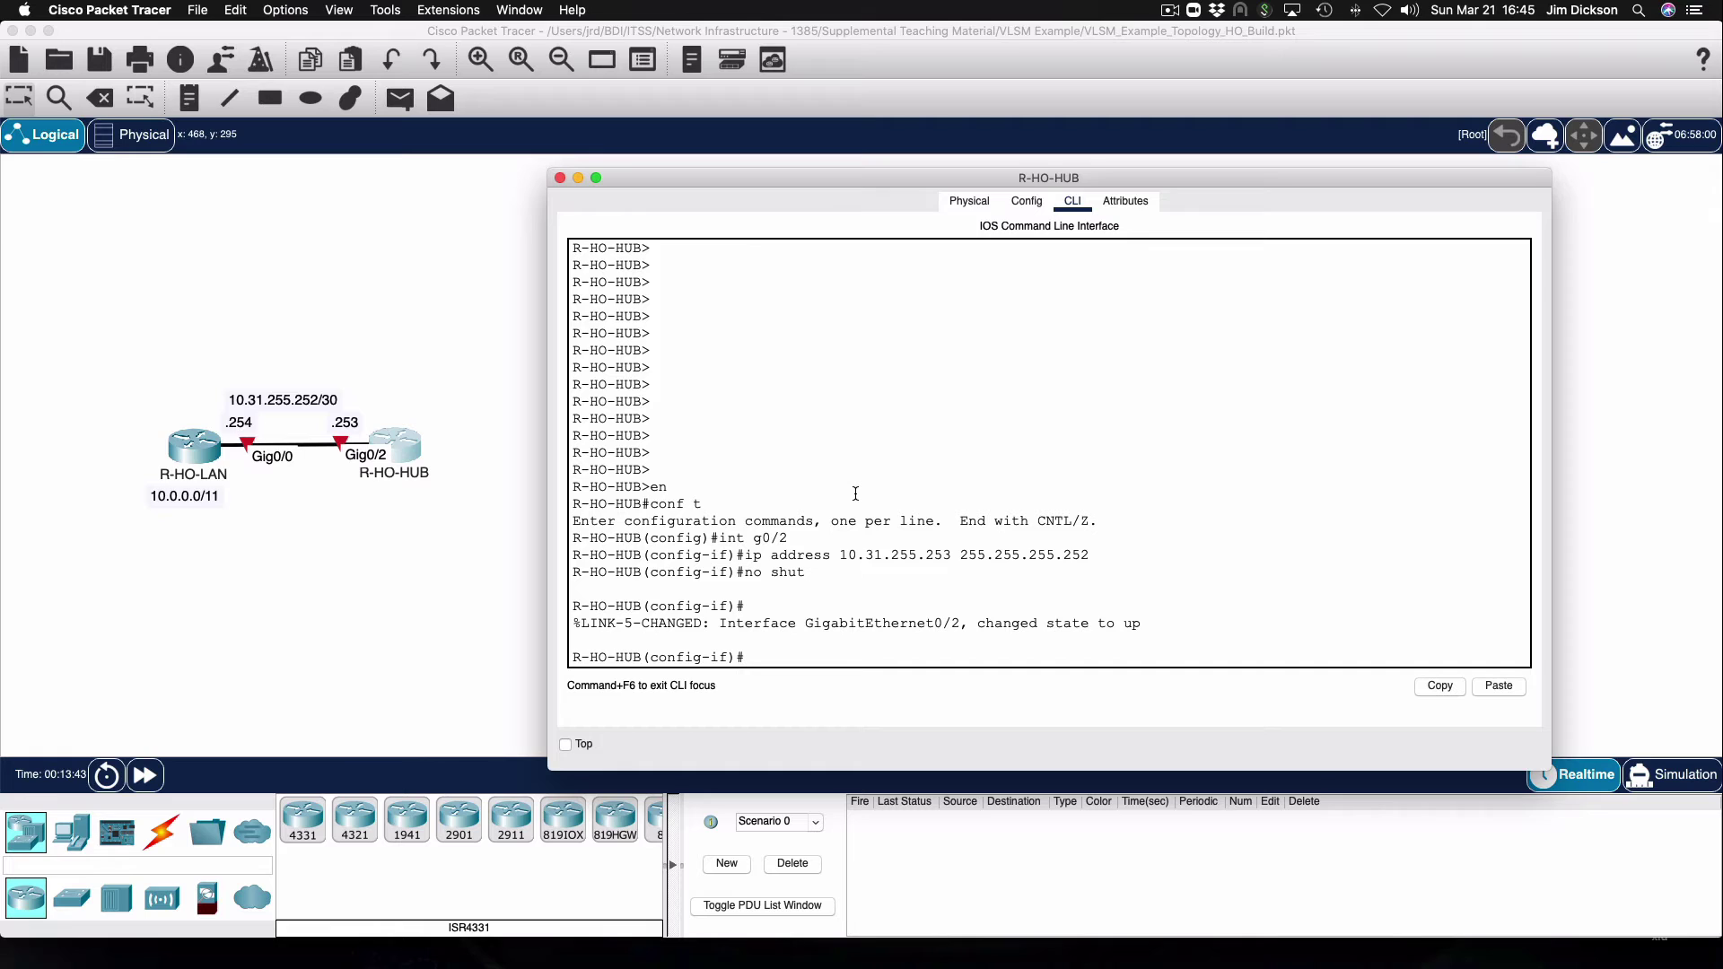
Start R-HO-LAN's console session and enter global configuration mode.
{"action": "left_click", "coordinate": [200, 456]}
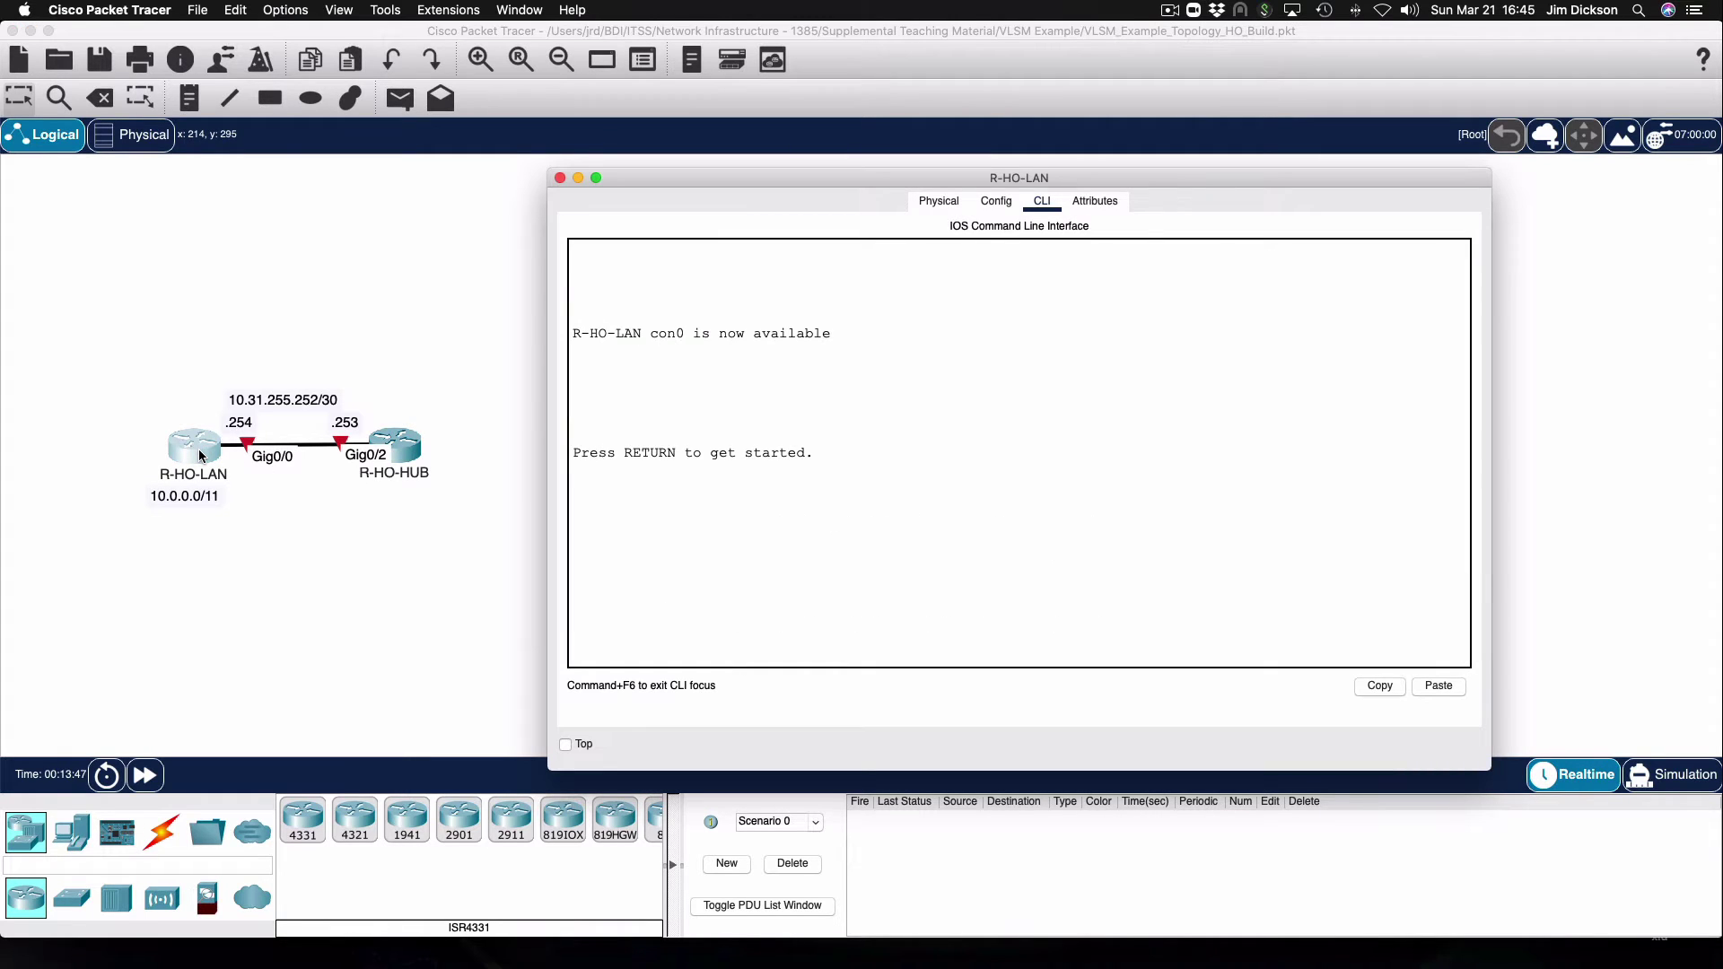
{"action": "left_click", "coordinate": [654, 377]}
{"action": "key", "text": "Return"}
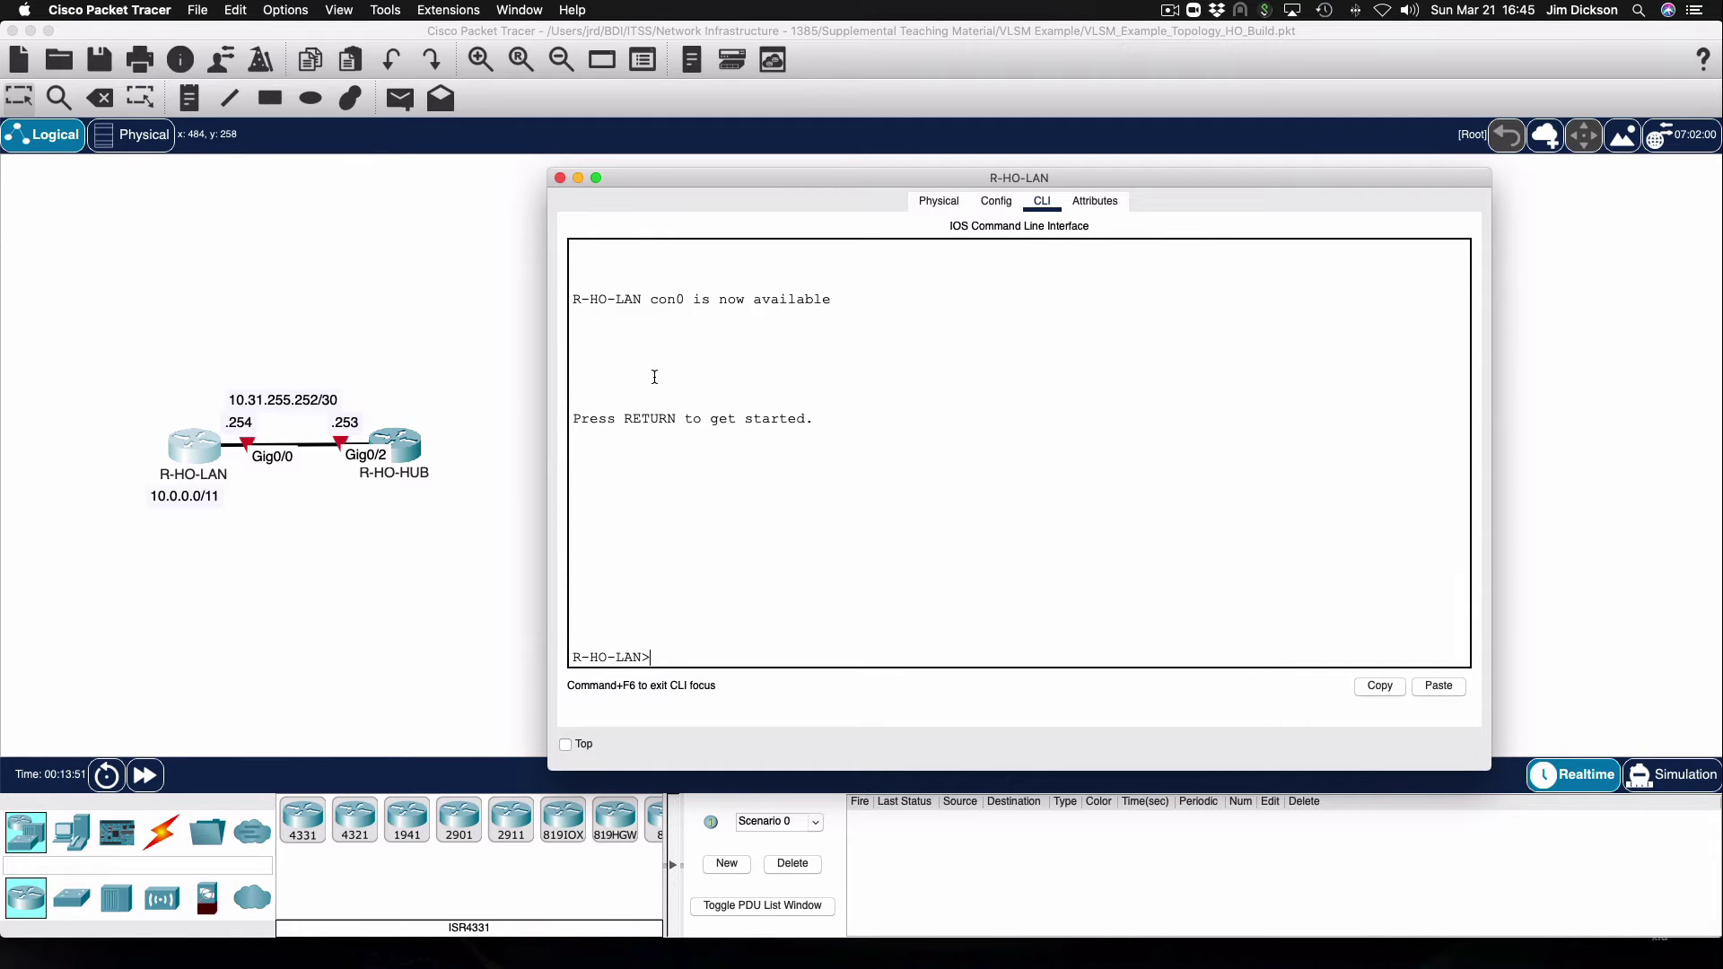
{"action": "type", "text": "en"}
{"action": "key", "text": "Return"}
{"action": "type", "text": "conf"}
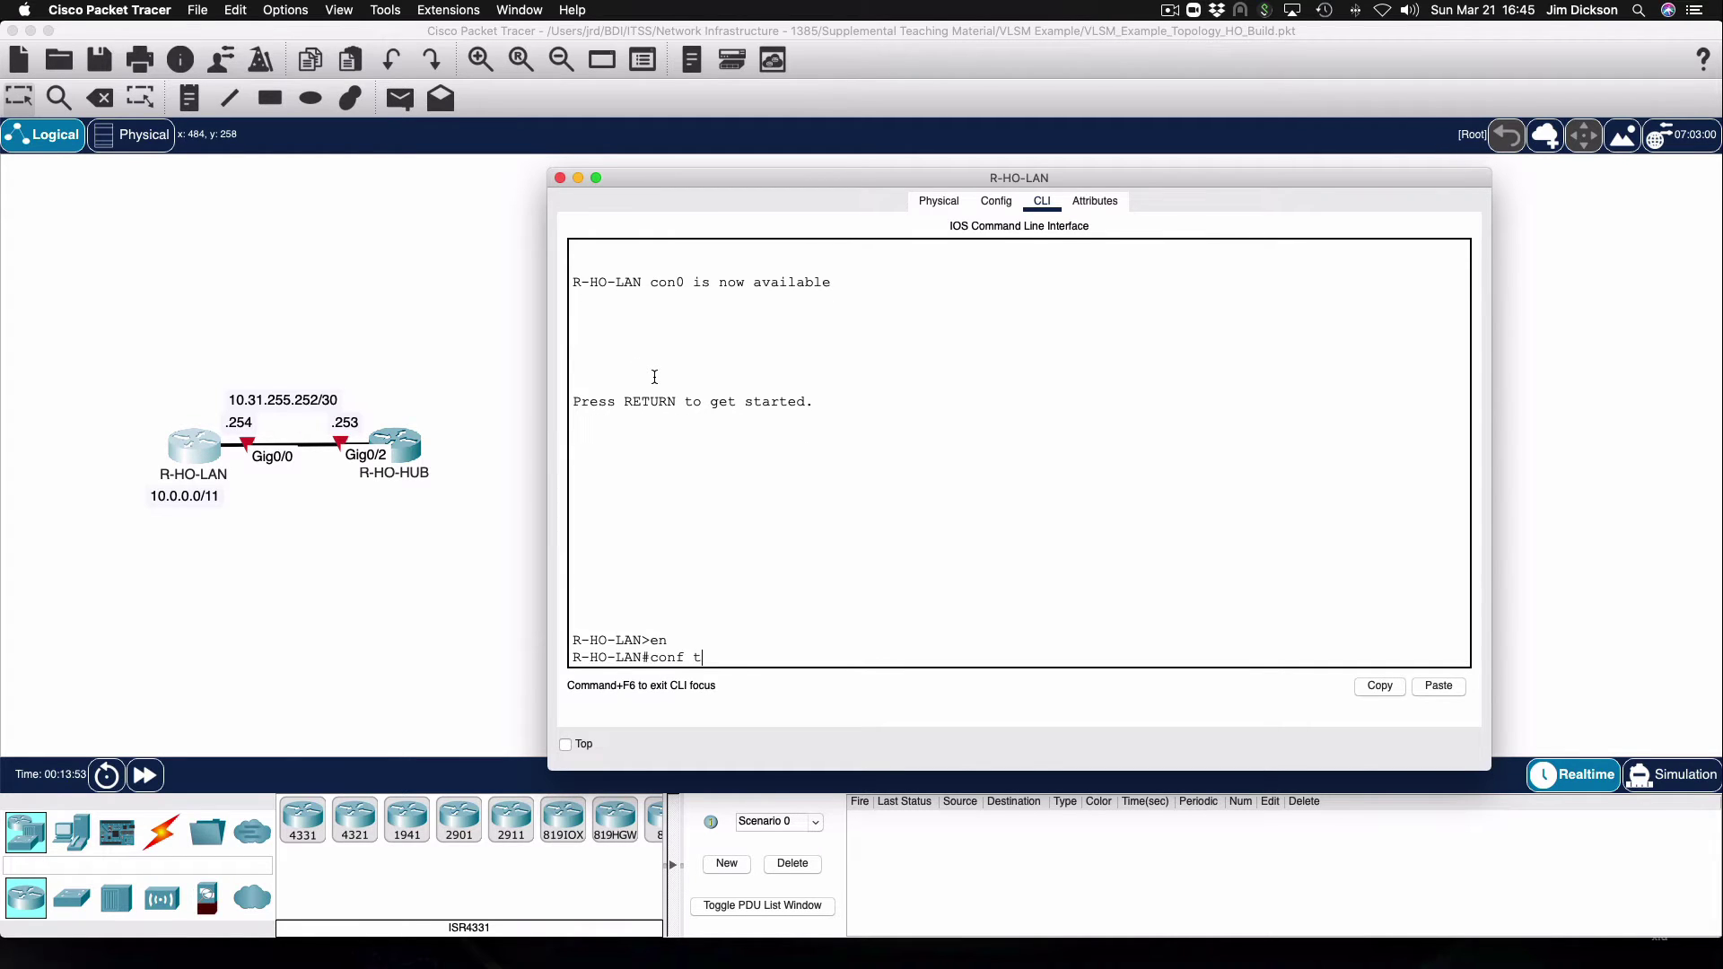
{"action": "type", "text": " t"}
{"action": "key", "text": "Return"}
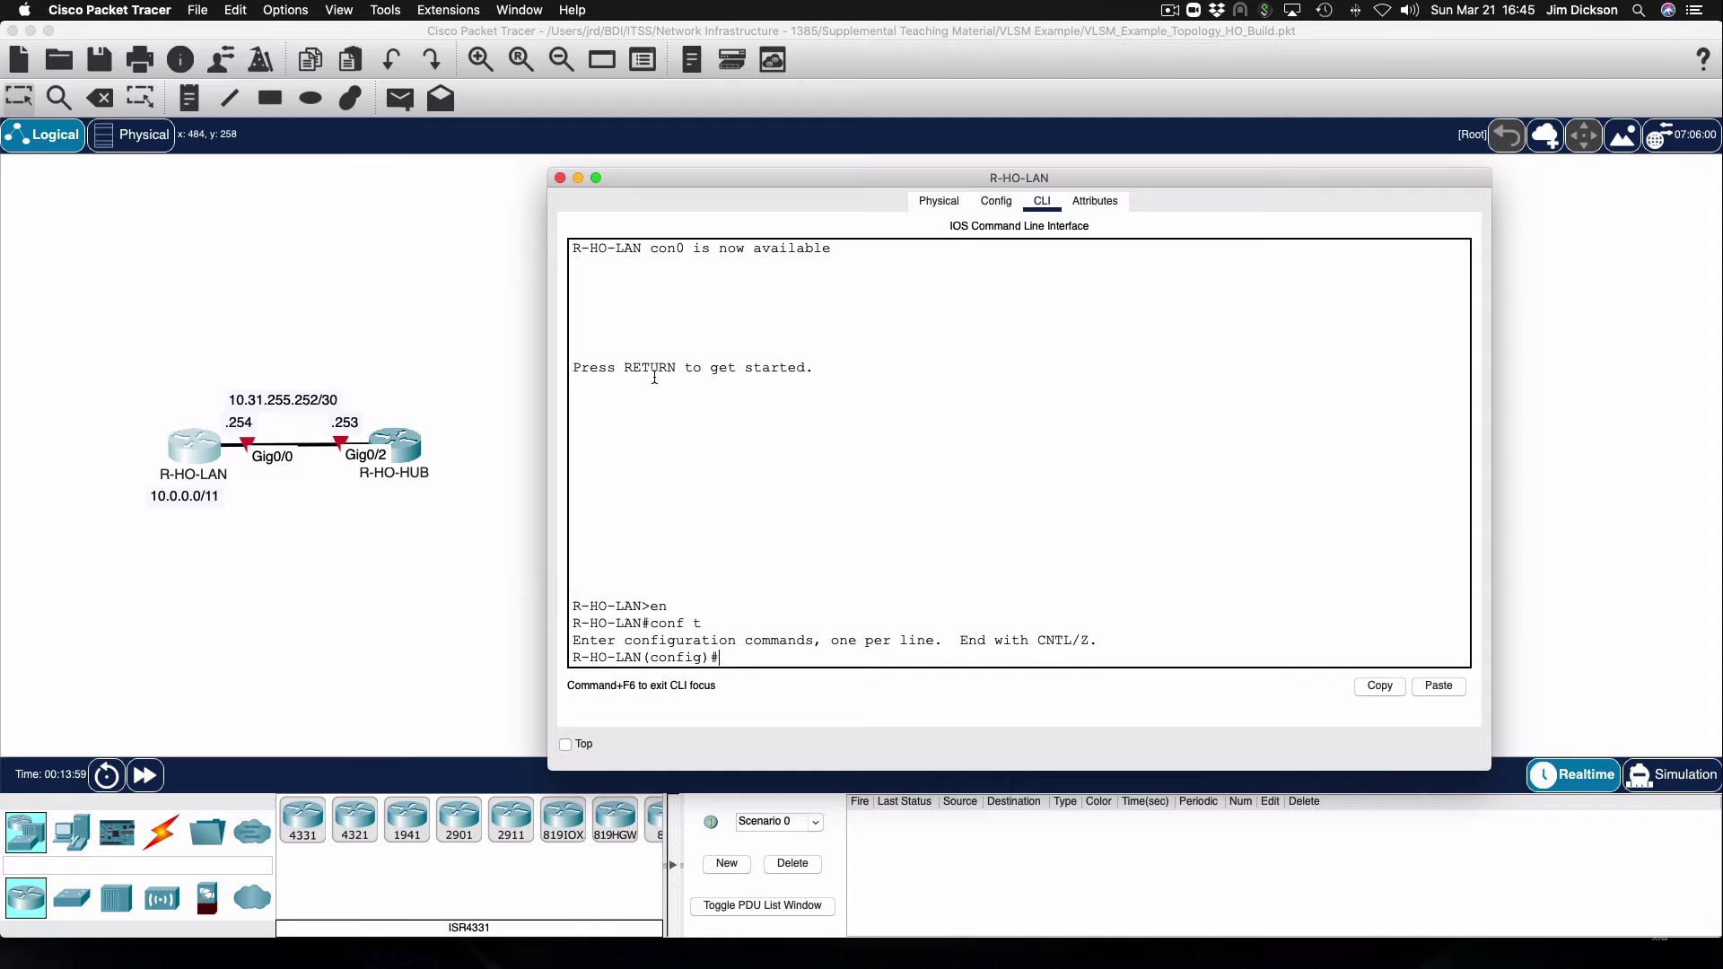
Address R-HO-LAN's Gig0/0 as 10.31.255.254 255.255.255.252 and enable it with no shut.
{"action": "type", "text": "iont g0"}
{"action": "key", "text": "BackSpace"}
{"action": "key", "text": "Return"}
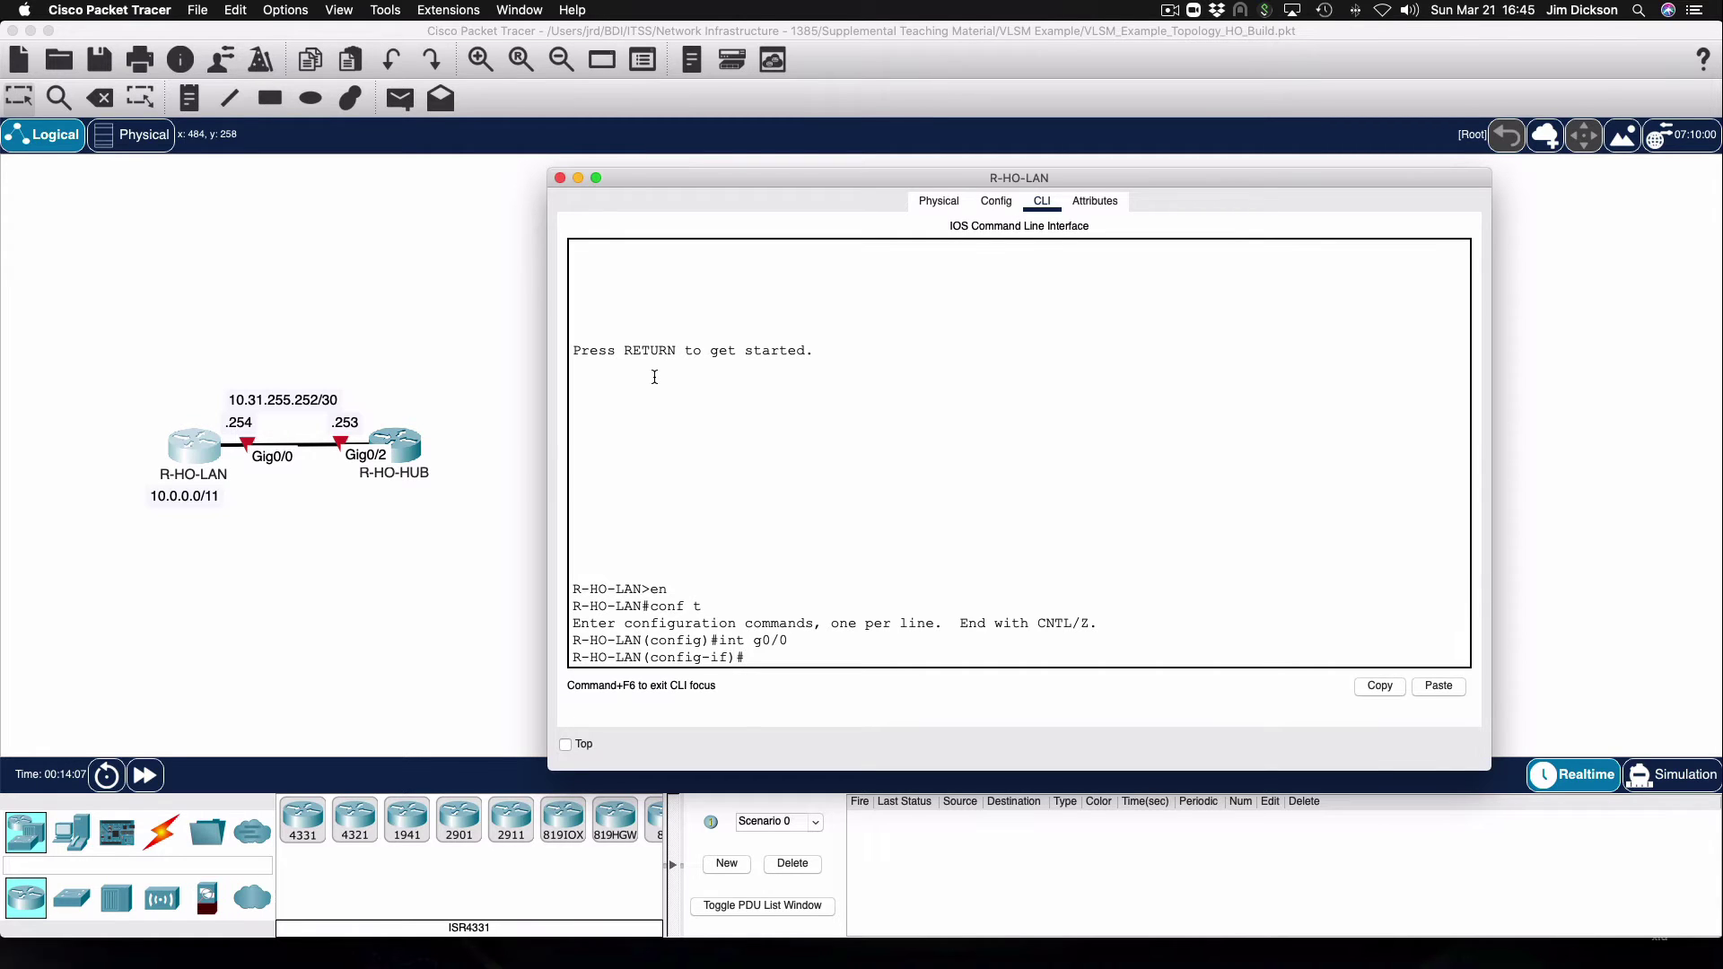
{"action": "type", "text": "ip address 10.31.255.254 255.255."}
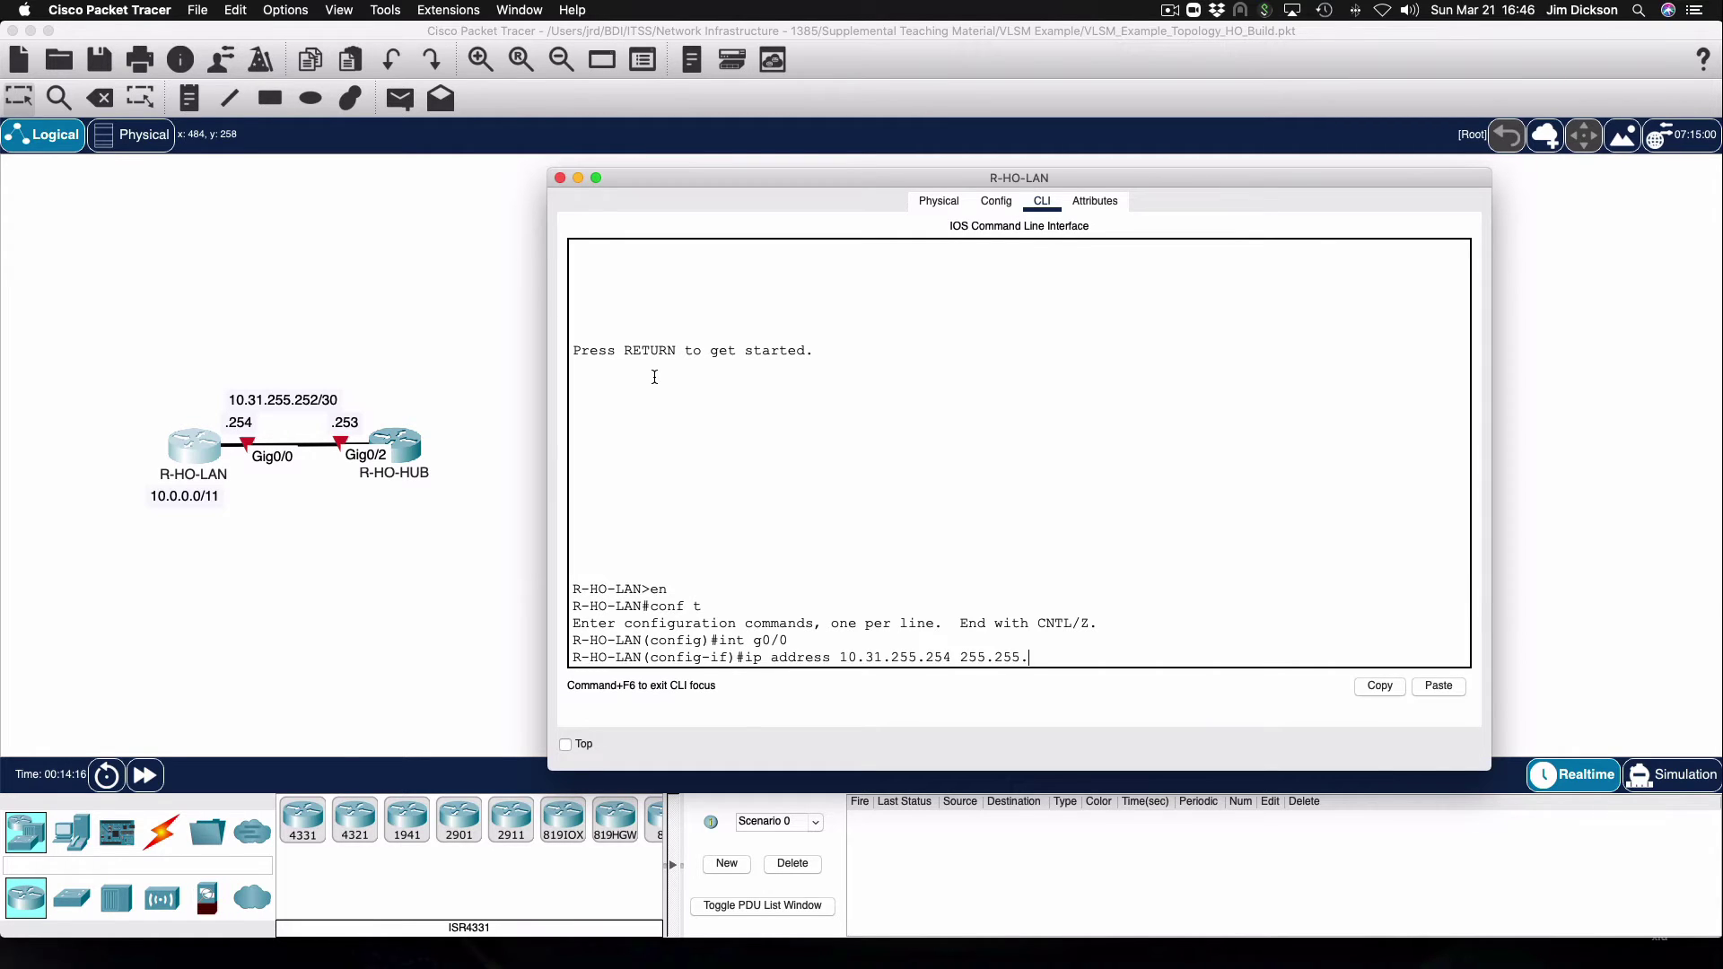
{"action": "type", "text": "255.252"}
{"action": "key", "text": "Return"}
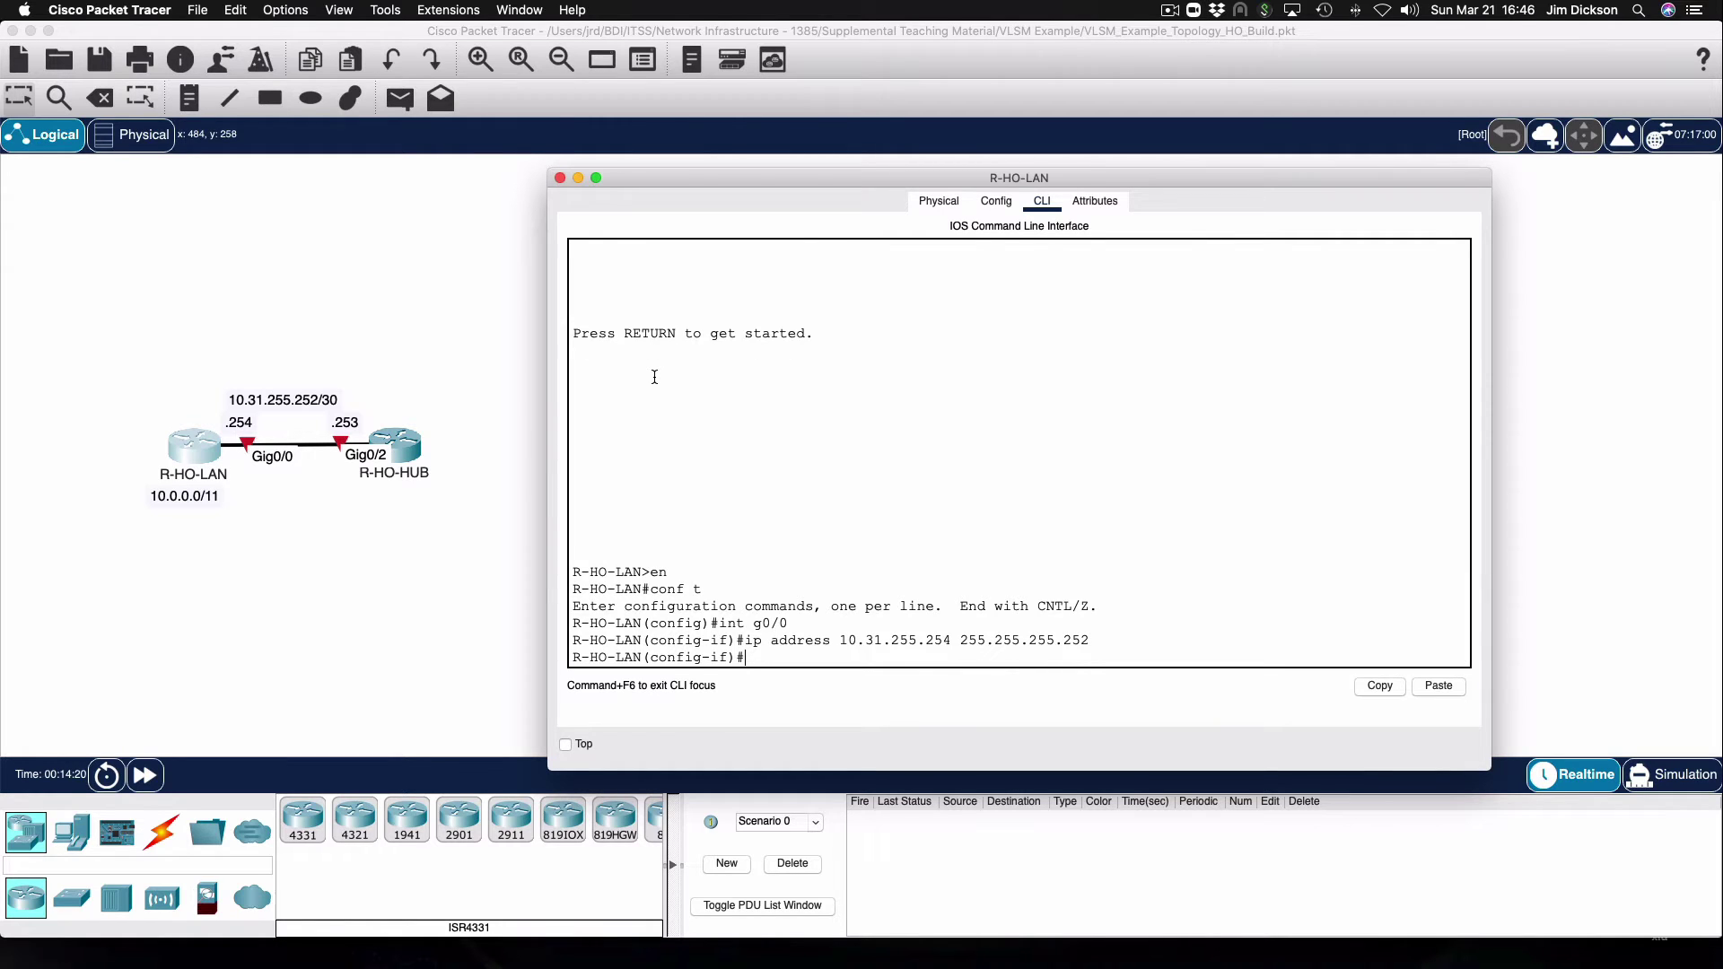
{"action": "type", "text": "no shut"}
{"action": "key", "text": "Return"}
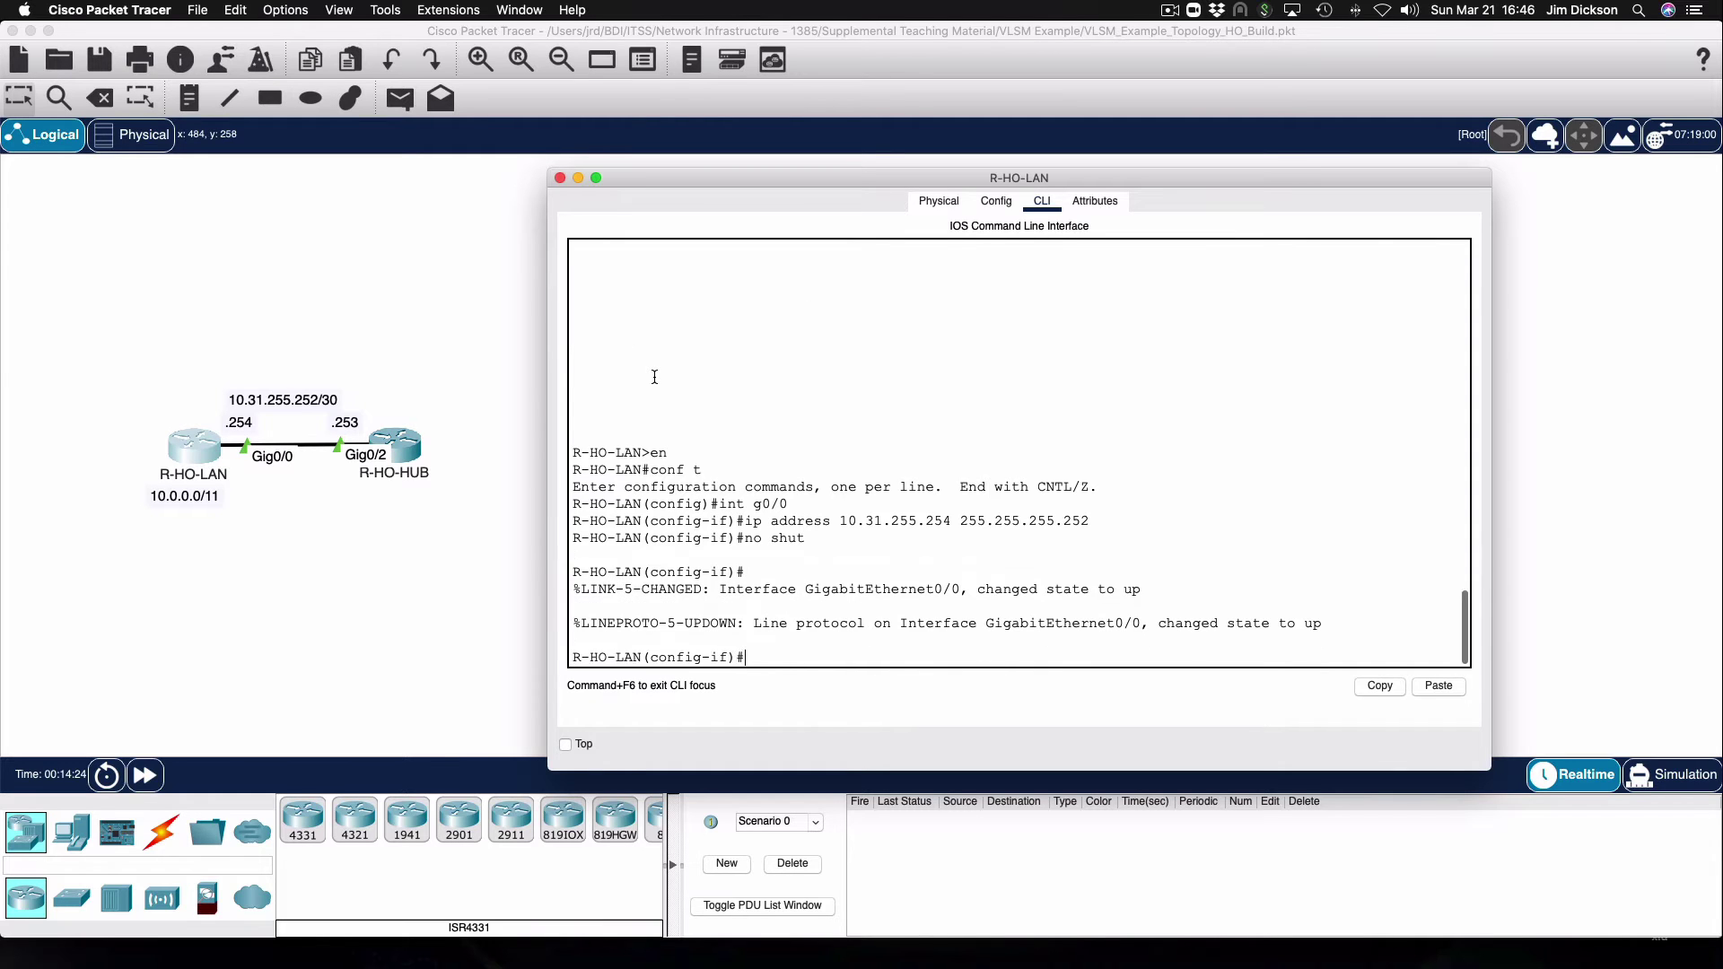
{"action": "key", "text": "Return"}
Ping 10.31.255.253 from R-HO-LAN with 'do ping', getting 4 of 5 replies.
{"action": "type", "text": "do ping 10.31.255.253"}
{"action": "key", "text": "Return"}
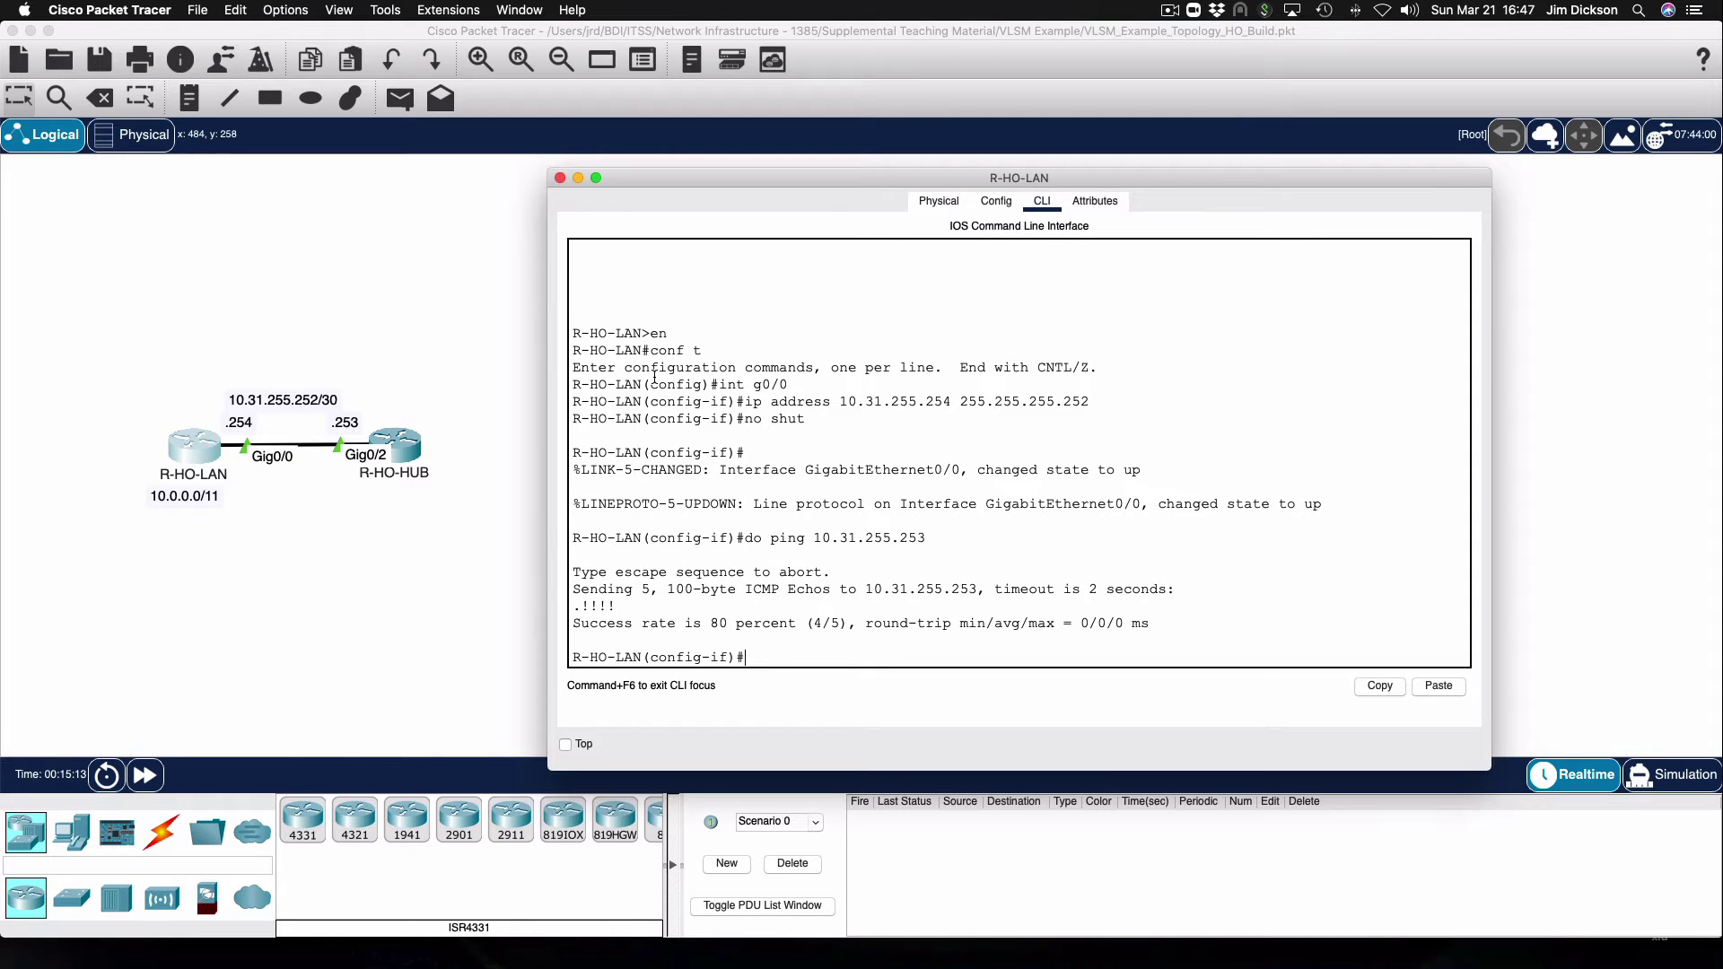
Create Loopback0 on R-HO-LAN with 10.0.1.1 255.255.255.0 and enable it.
{"action": "type", "text": "int l0"}
{"action": "key", "text": "Return"}
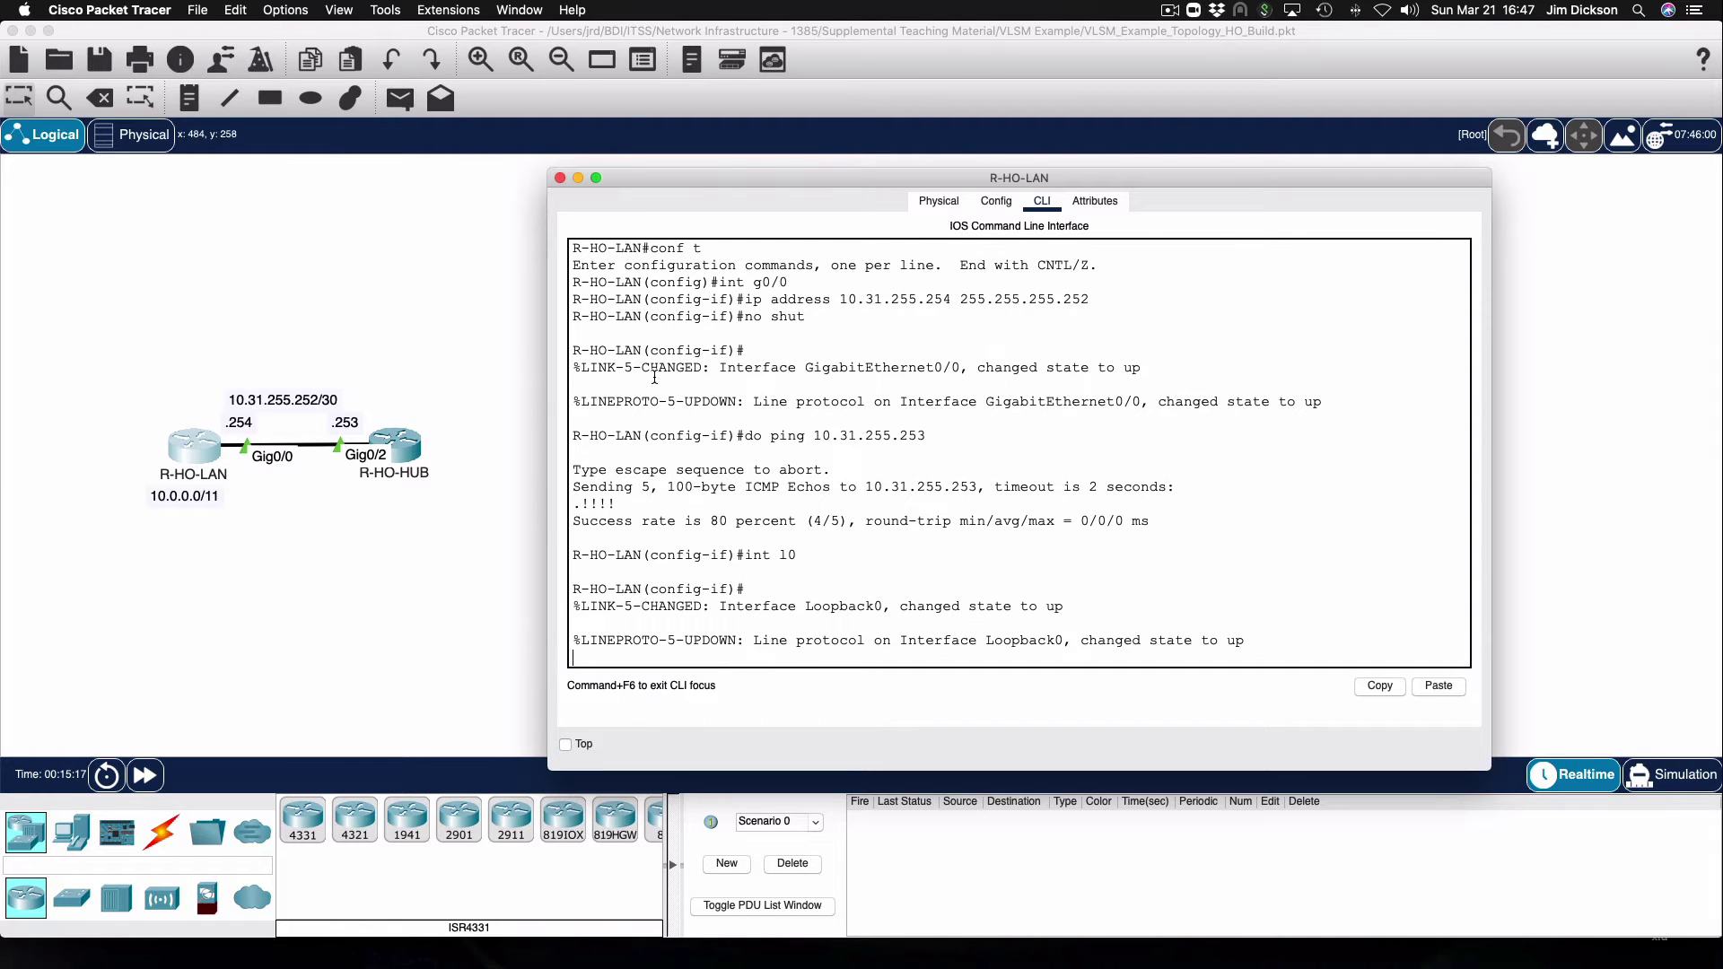
{"action": "type", "text": "ip address 10.0.1.1 255.255.255.0"}
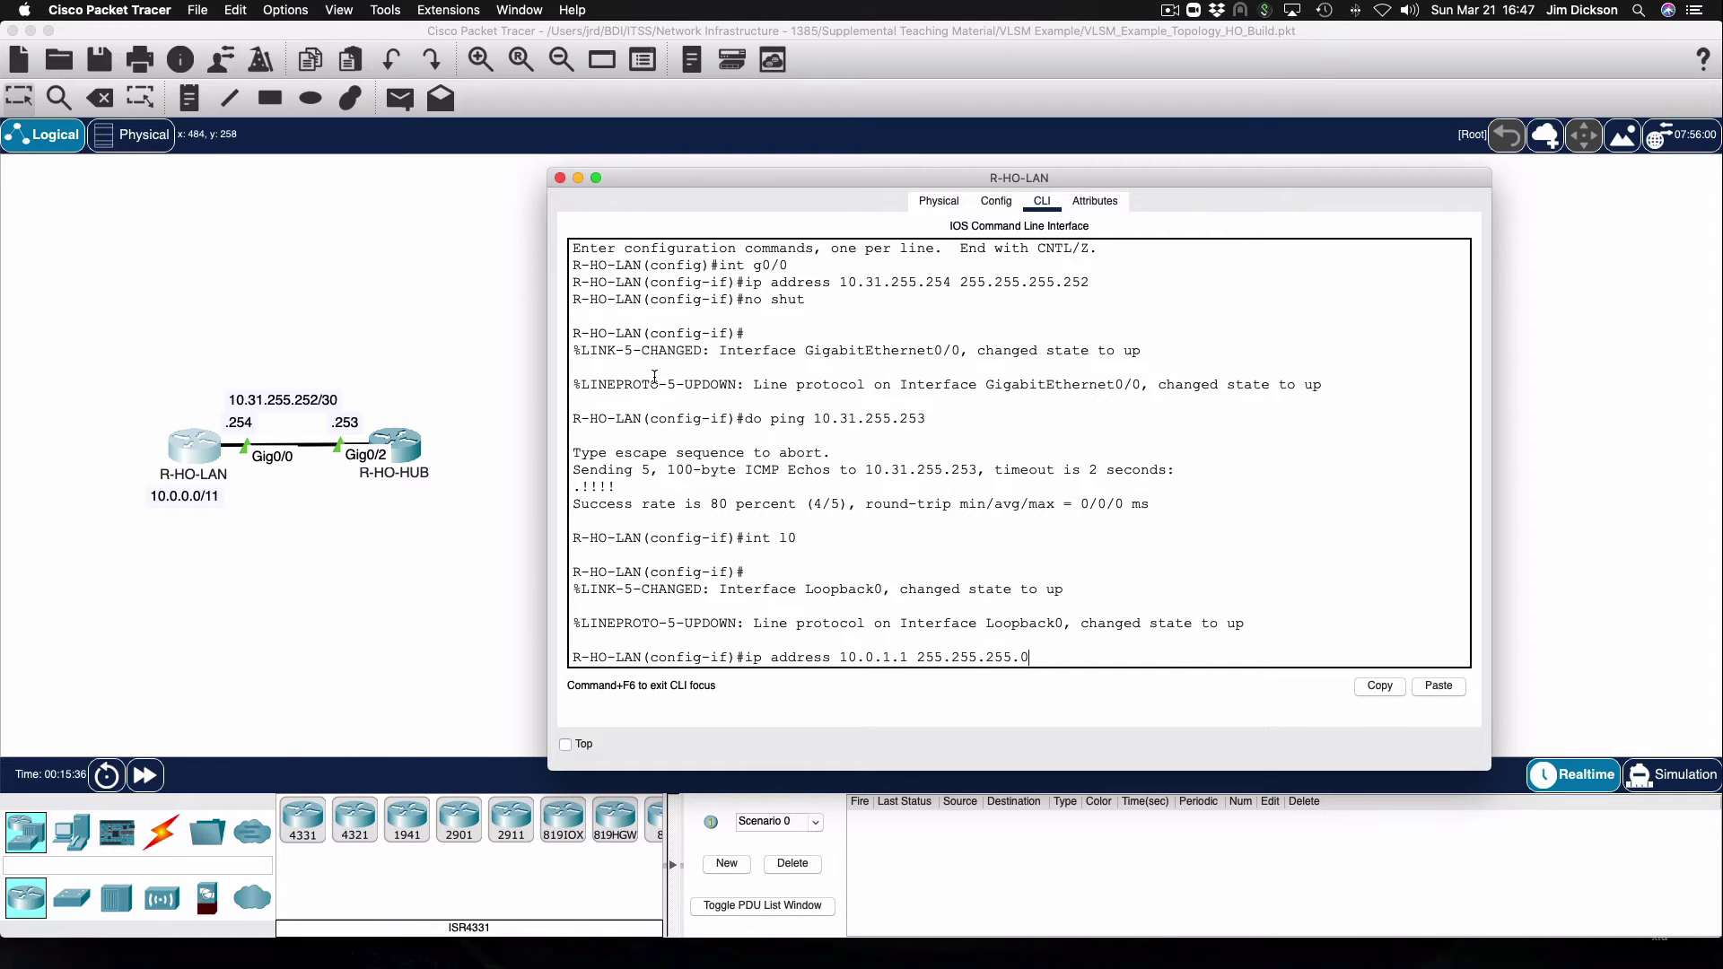
{"action": "key", "text": "Return"}
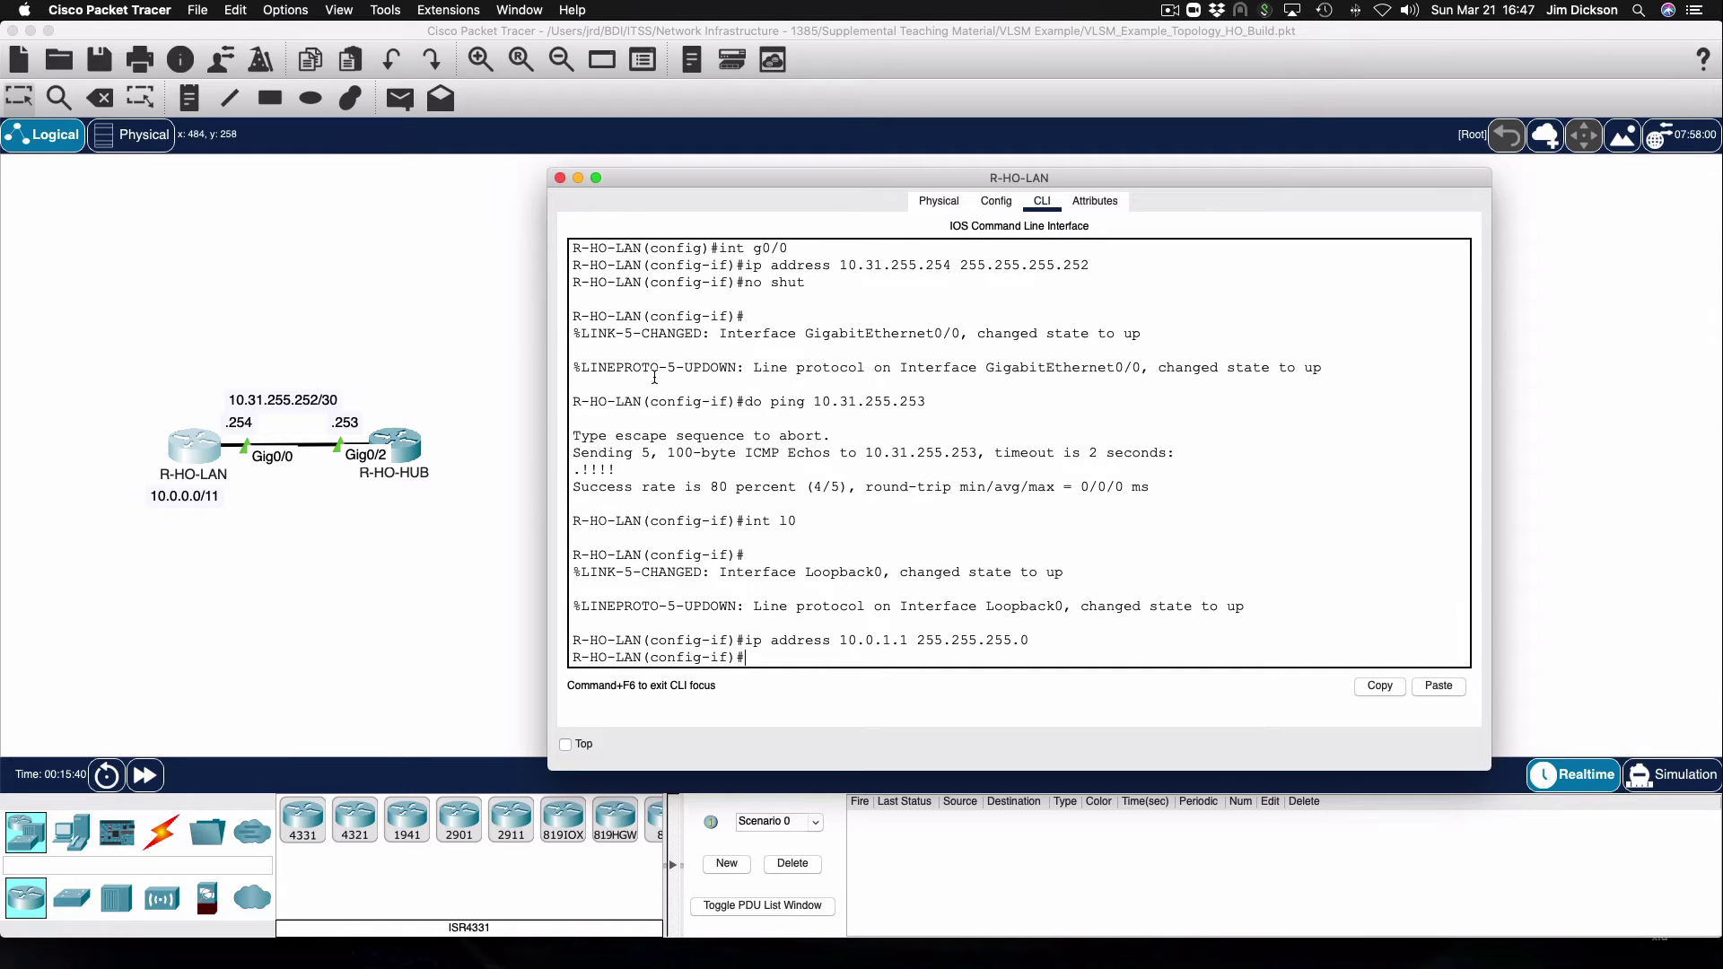
{"action": "type", "text": "no shut"}
{"action": "key", "text": "Return"}
{"action": "key", "text": "Return"}
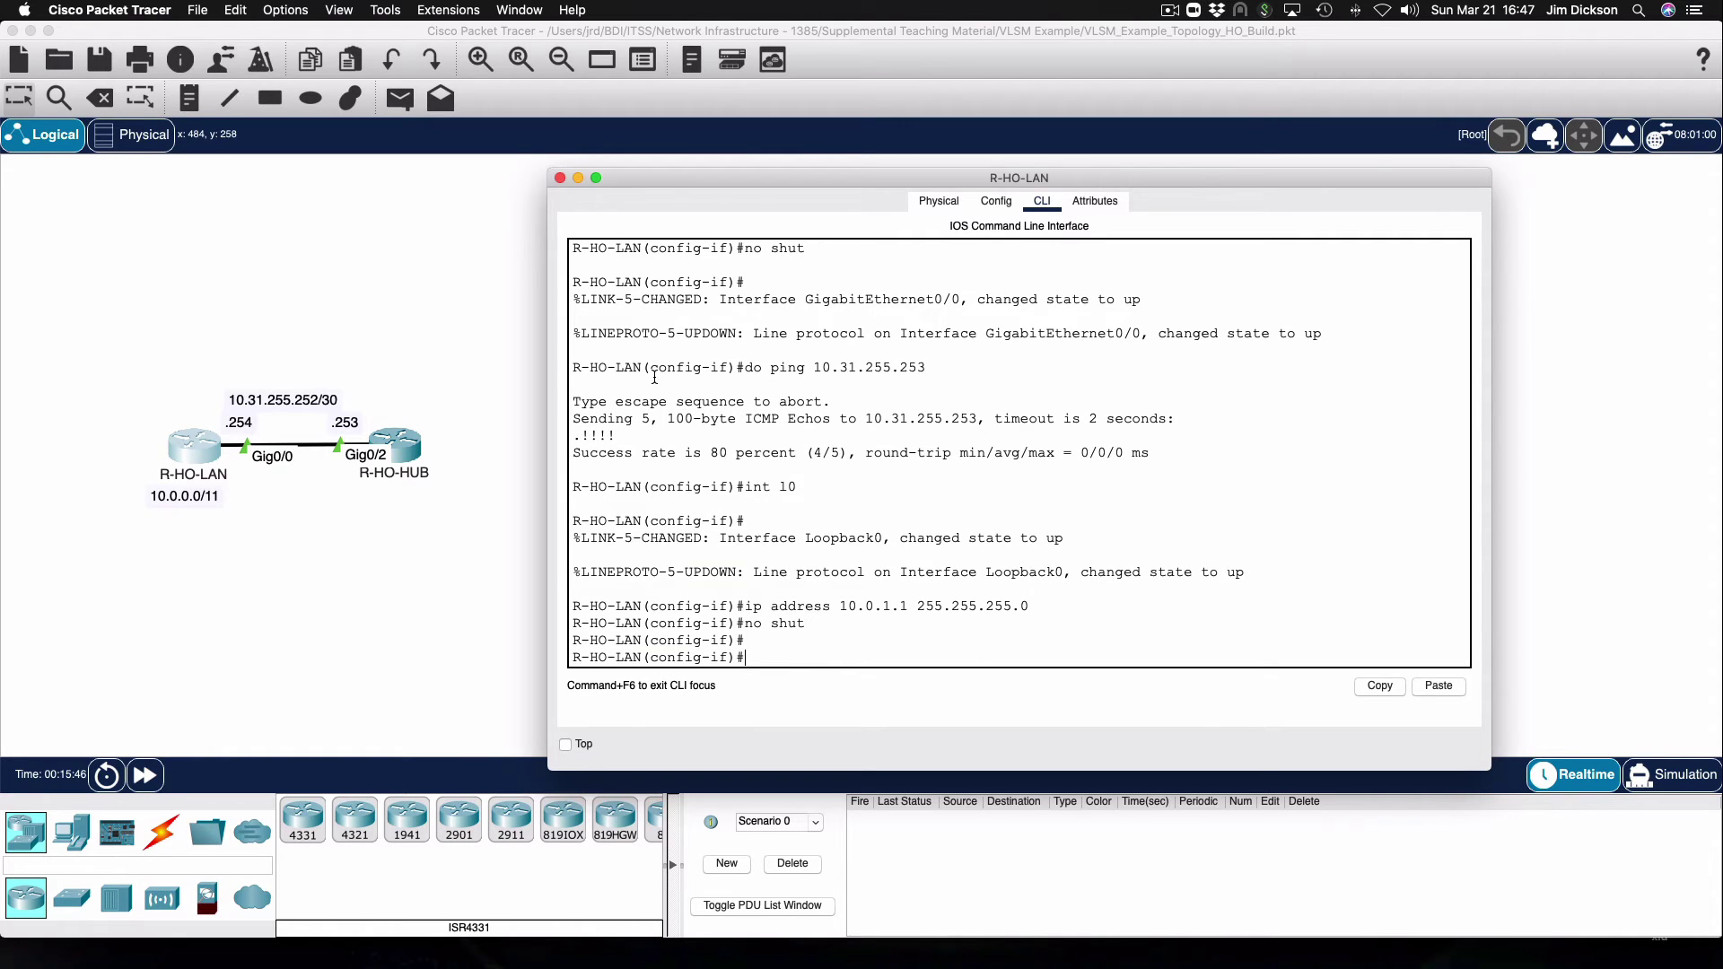
{"action": "type", "text": "di sh ip int br"}
Run the corrected 'do sh ip int br' and highlight the Gig0/0 10.31.255.254 line.
{"action": "key", "text": "Return"}
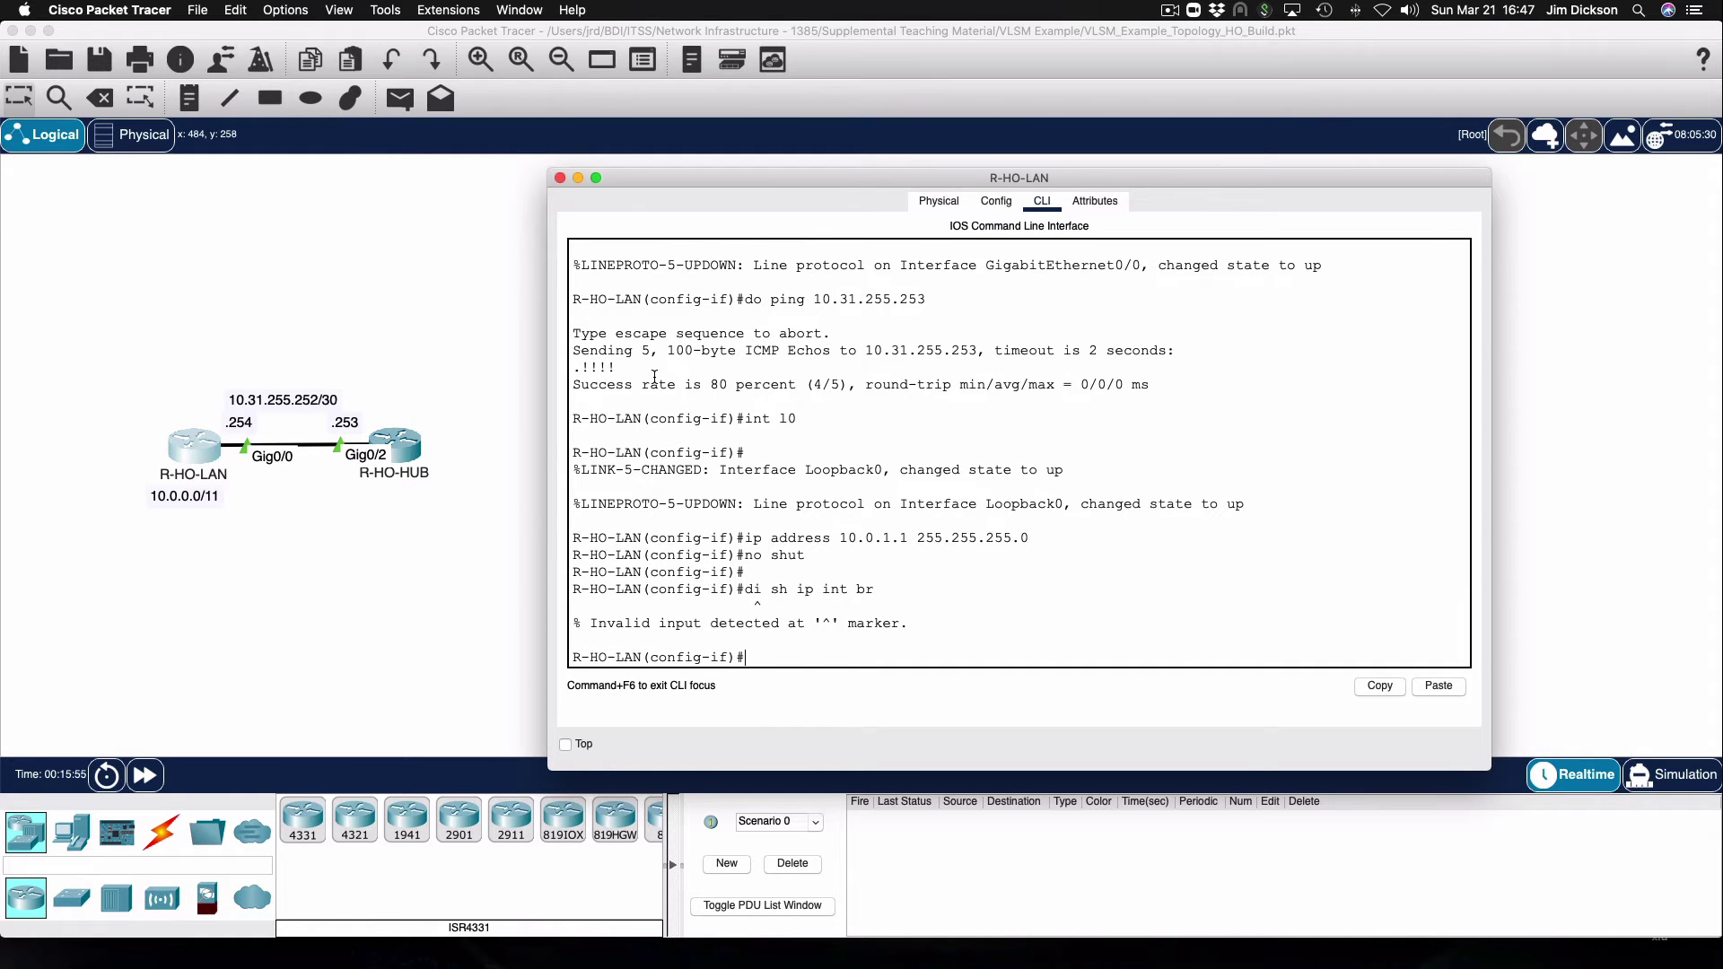
{"action": "key", "text": "Up"}
{"action": "key", "text": "Left"}
{"action": "key", "text": "Left"}
{"action": "key", "text": "Left"}
{"action": "key", "text": "Left"}
{"action": "key", "text": "Left"}
{"action": "key", "text": "Left"}
{"action": "key", "text": "Left"}
{"action": "key", "text": "Left"}
{"action": "key", "text": "Left"}
{"action": "key", "text": "Left"}
{"action": "key", "text": "Left"}
{"action": "key", "text": "Left"}
{"action": "key", "text": "Left"}
{"action": "key", "text": "BackSpace"}
{"action": "type", "text": "o"}
{"action": "key", "text": "Return"}
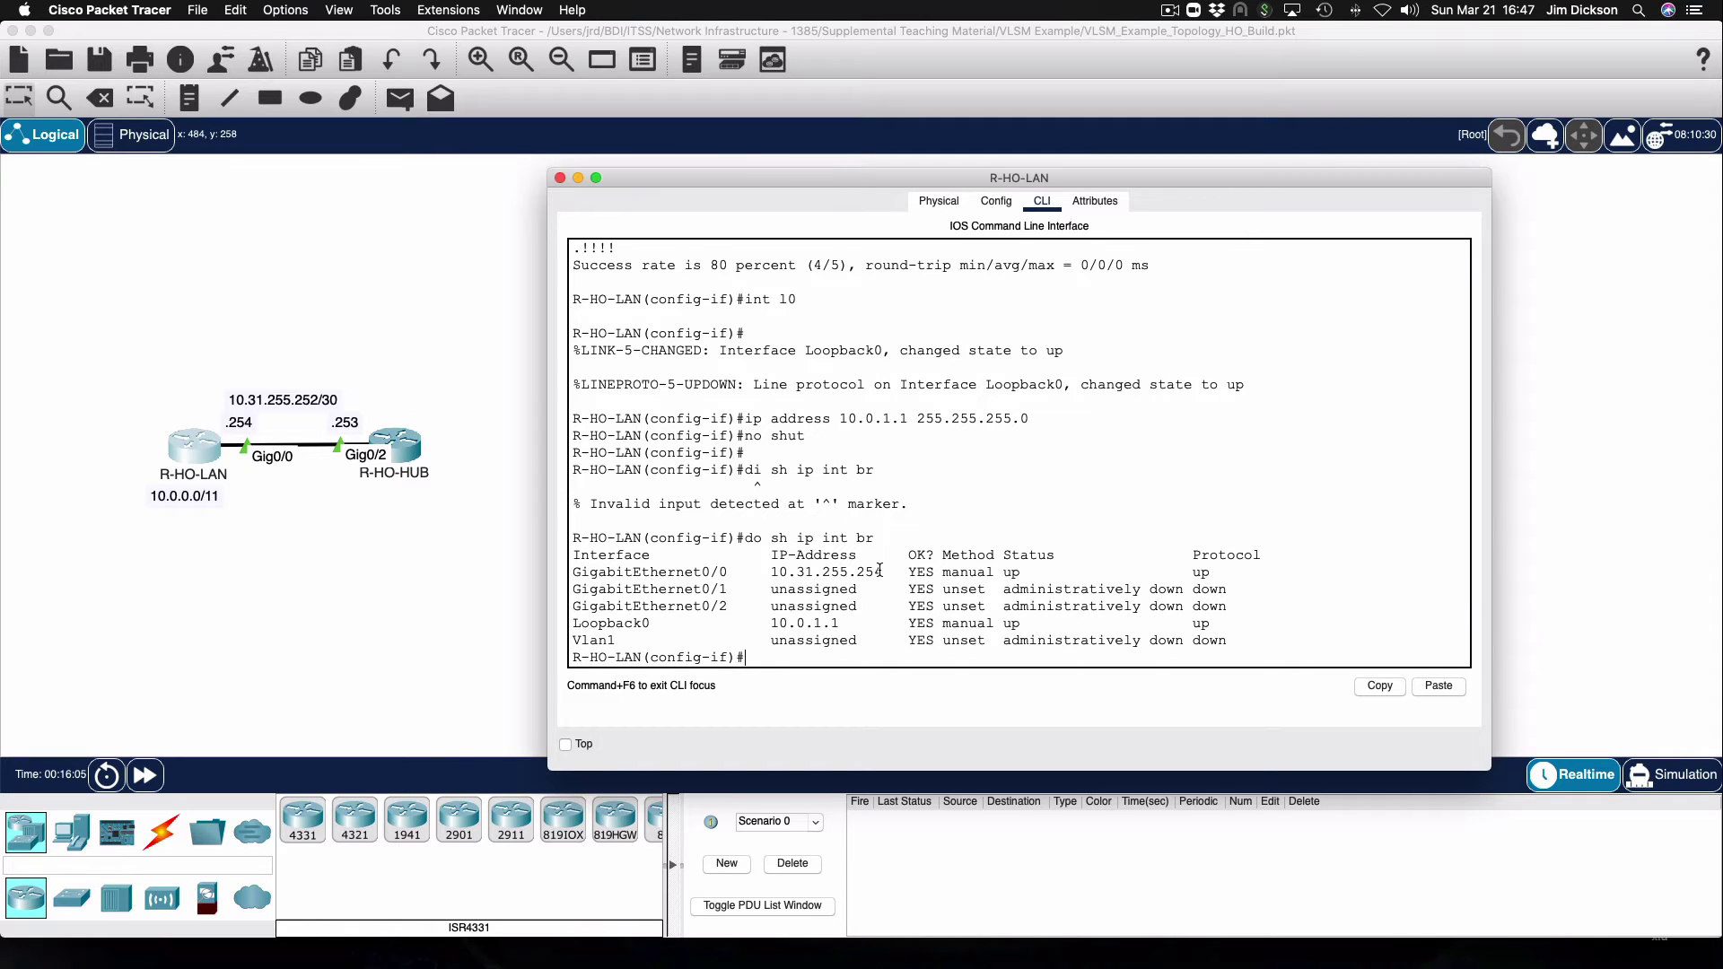
{"action": "left_click_drag", "start_coordinate": [882, 572], "coordinate": [568, 582]}
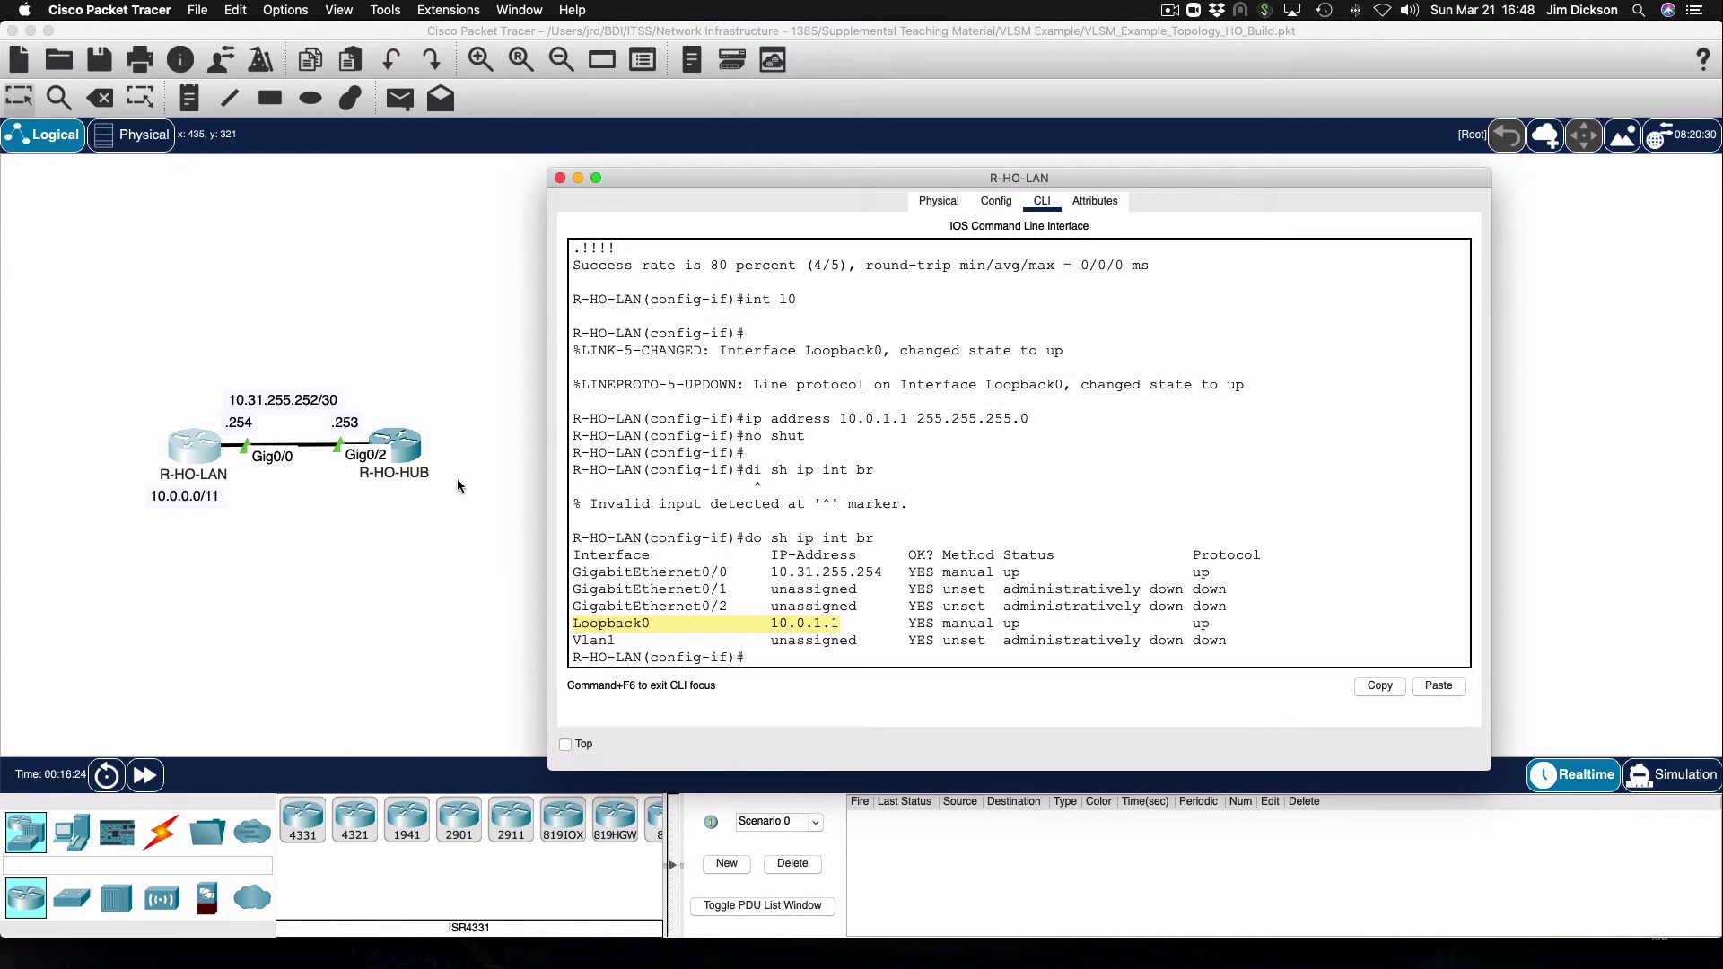
Switch to R-HO-HUB's CLI and exit interface configuration to the global prompt.
{"action": "left_click", "coordinate": [413, 451]}
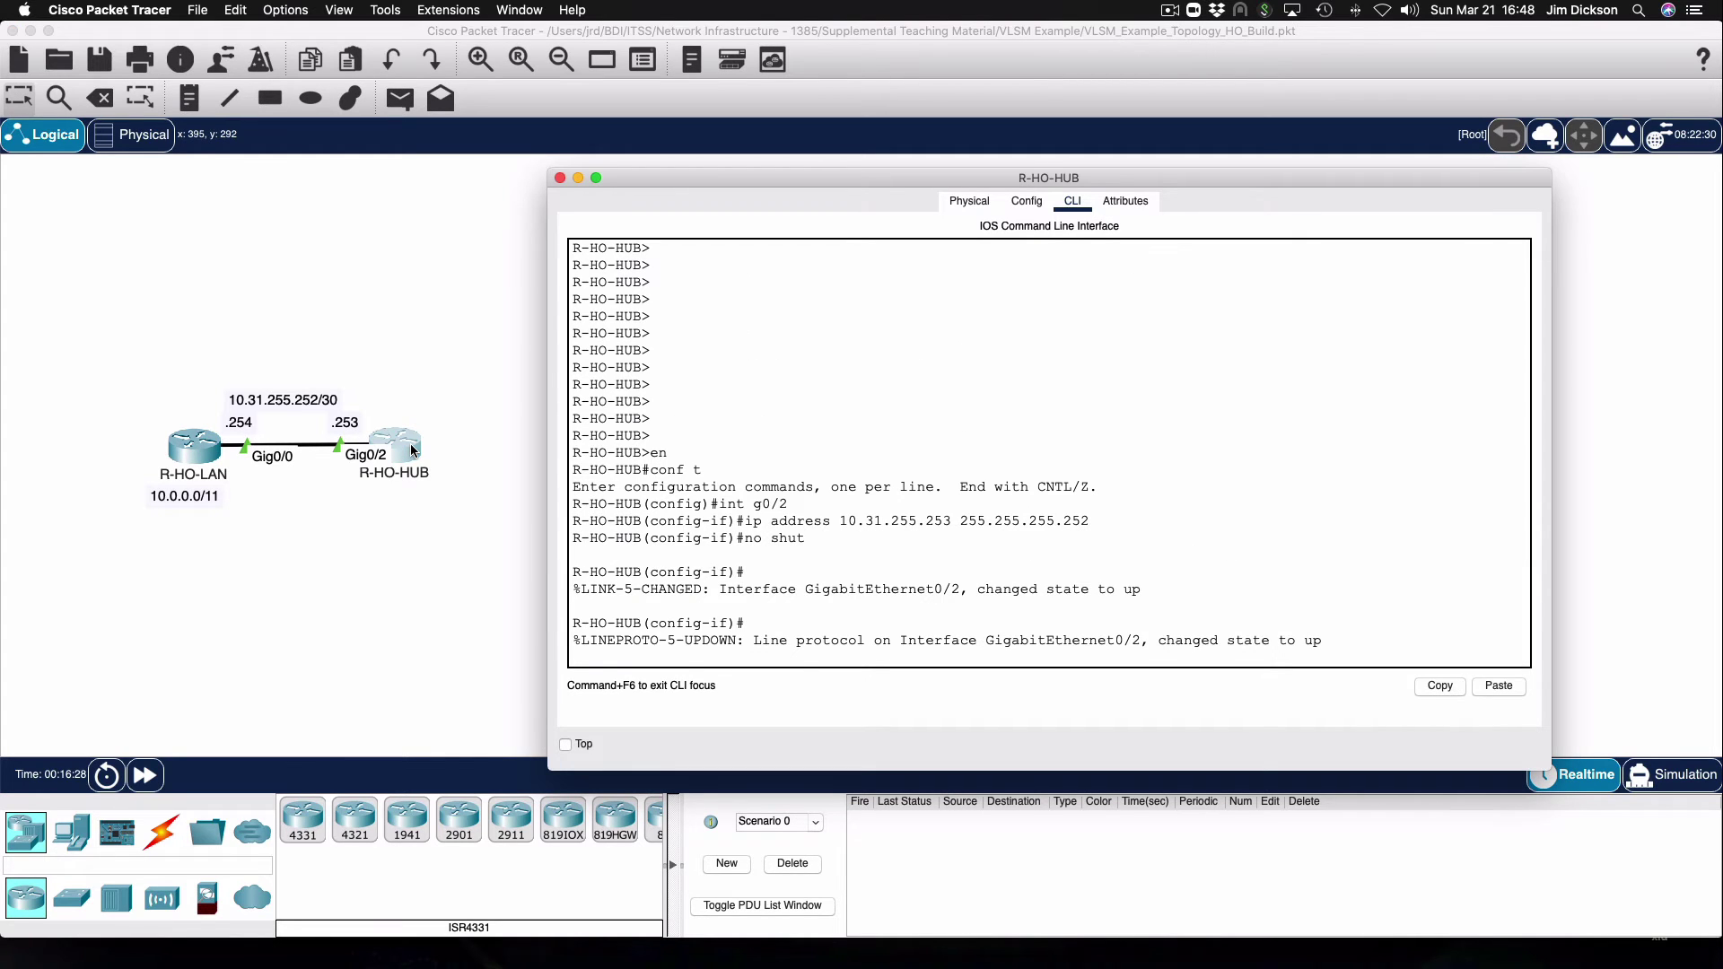
{"action": "key", "text": "Return"}
{"action": "type", "text": "exit"}
{"action": "key", "text": "Return"}
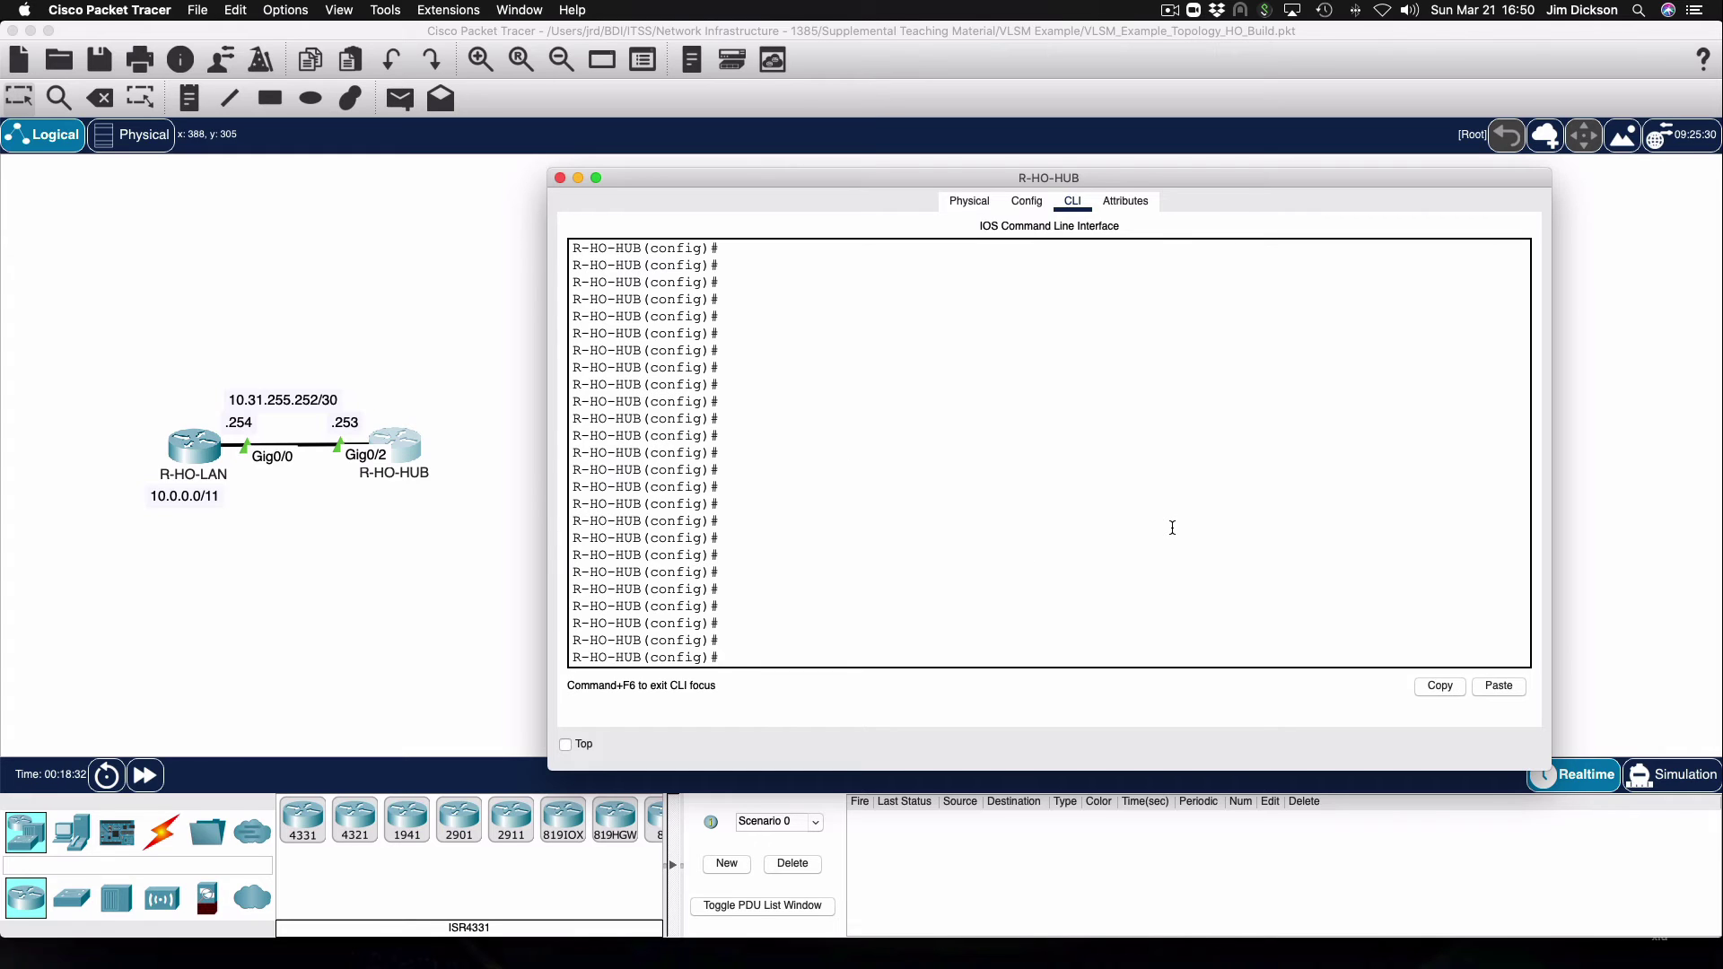
Add 'ip route 10.0.0.0 255.224.0.0 10.31.255.254' on R-HO-HUB and highlight it in 'do sh ip route'.
{"action": "type", "text": "ip route 10.0.0.0 255.224.0.0 10.31.255.254"}
{"action": "key", "text": "Return"}
{"action": "type", "text": "do sh ip route"}
{"action": "key", "text": "Return"}
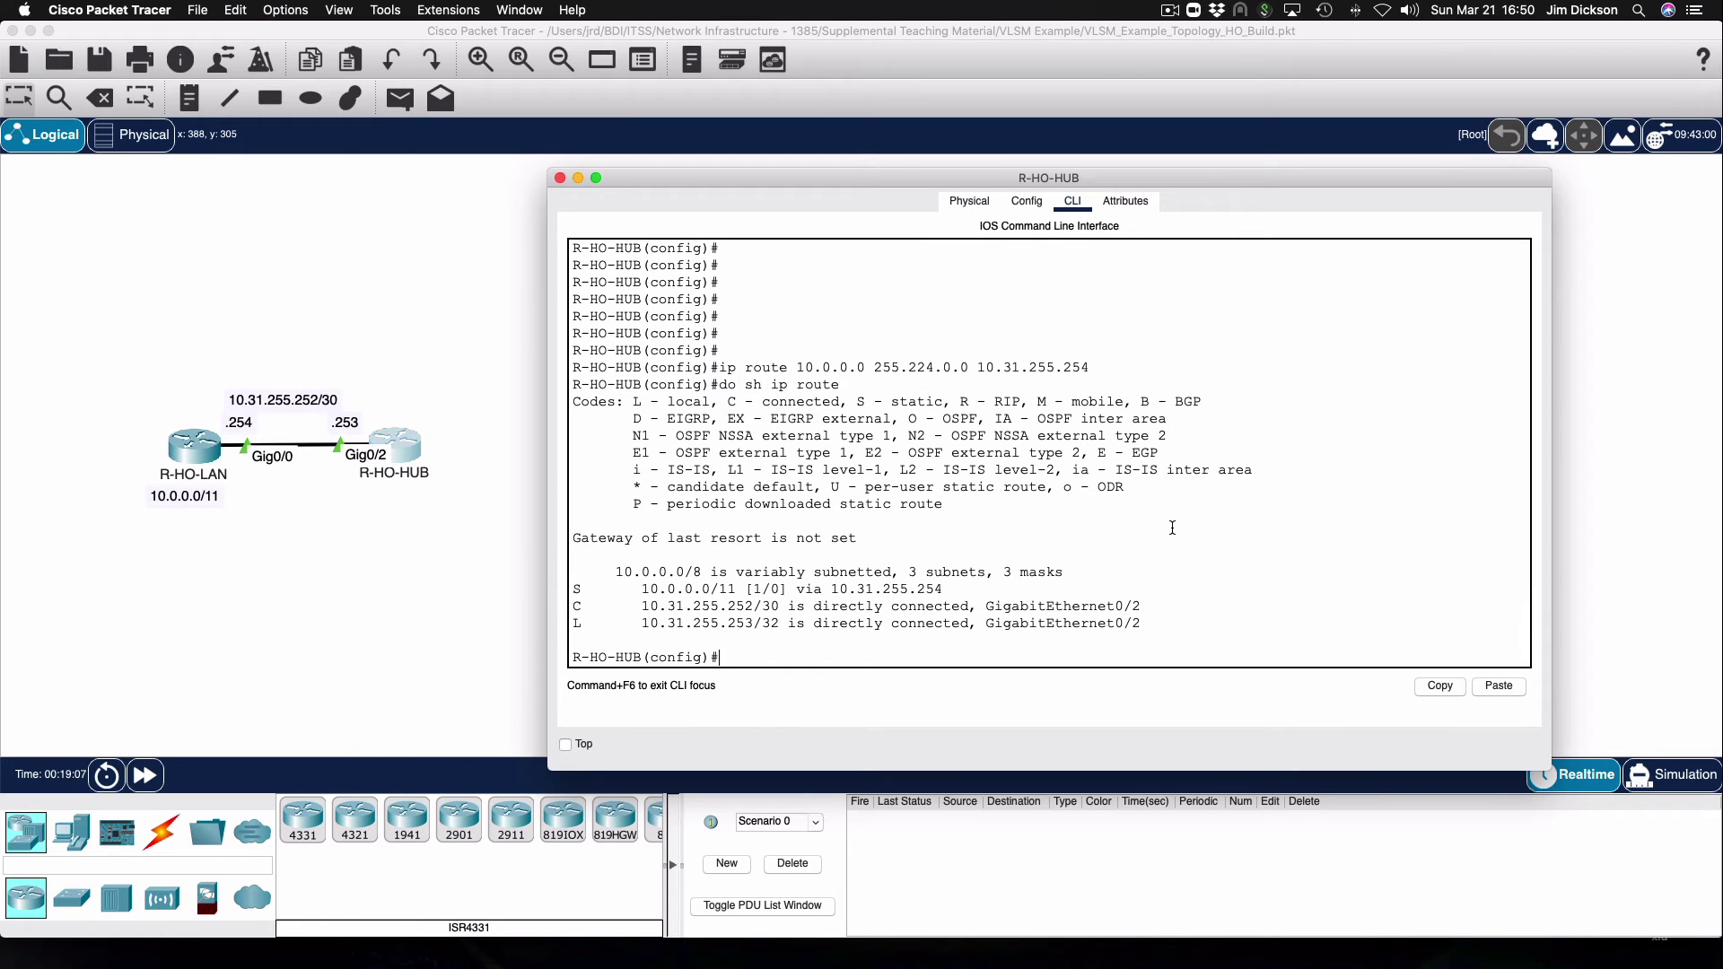
{"action": "left_click_drag", "start_coordinate": [944, 592], "coordinate": [571, 593]}
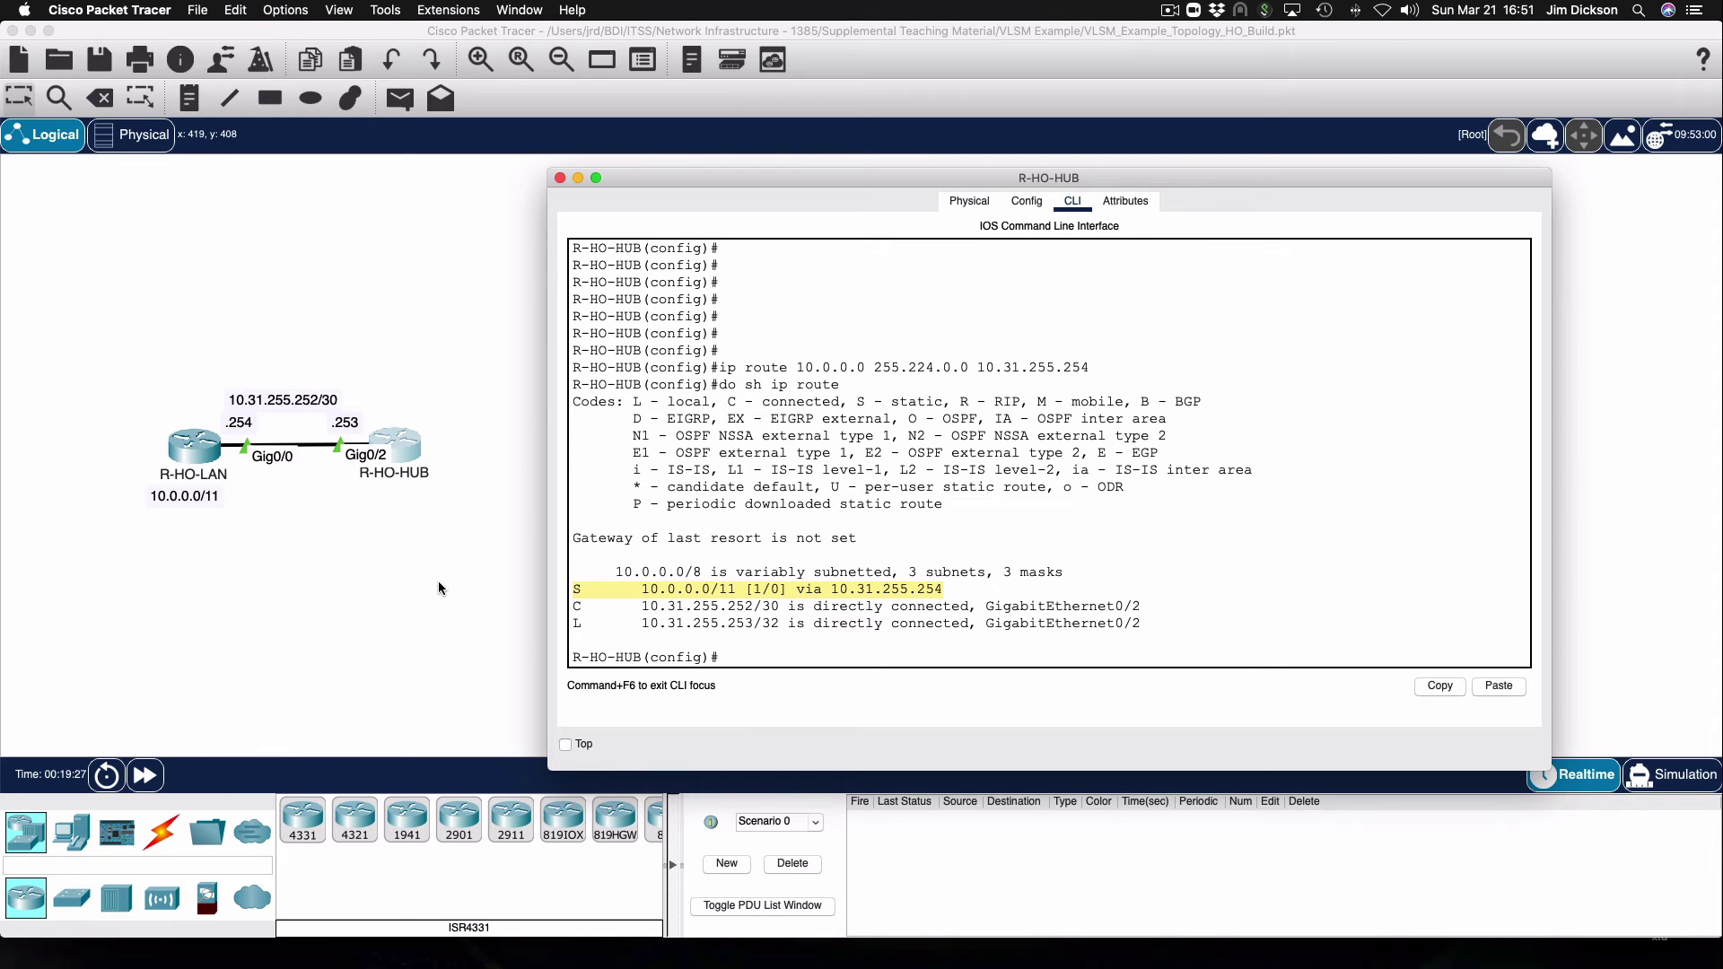
On R-HO-LAN, exit to global config and add route 10.0.0.0 255.0.0.0 via 10.31.255.253.
{"action": "left_click", "coordinate": [189, 449]}
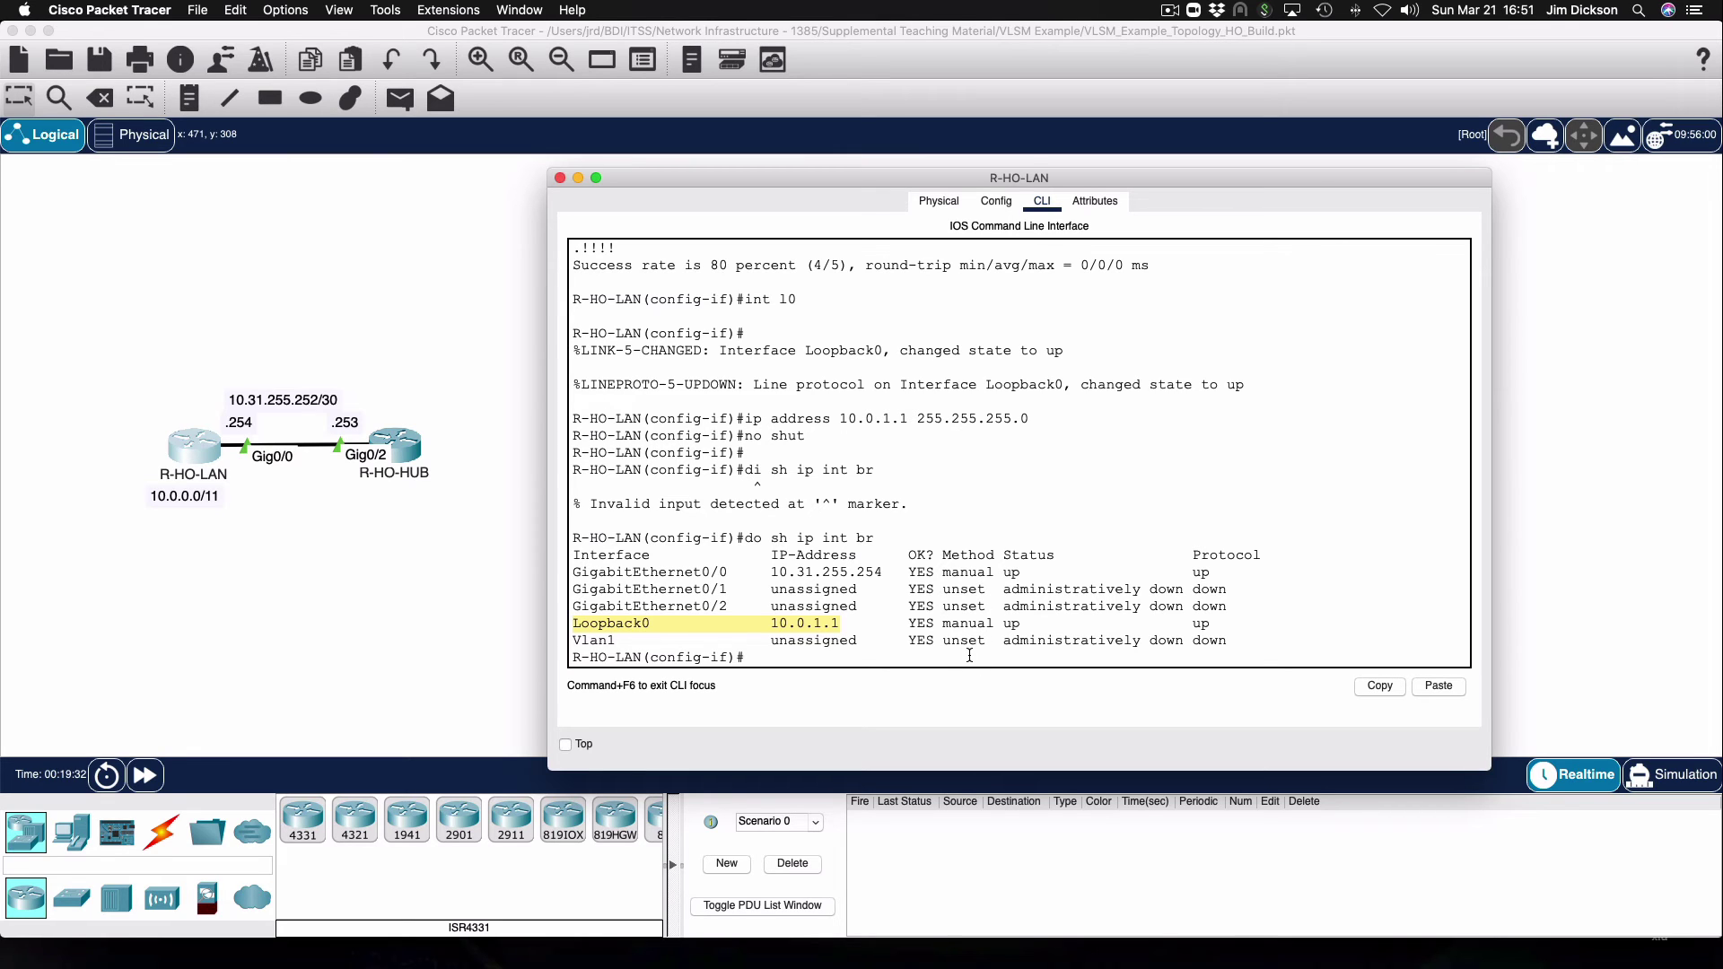
{"action": "type", "text": "exit"}
{"action": "key", "text": "Return"}
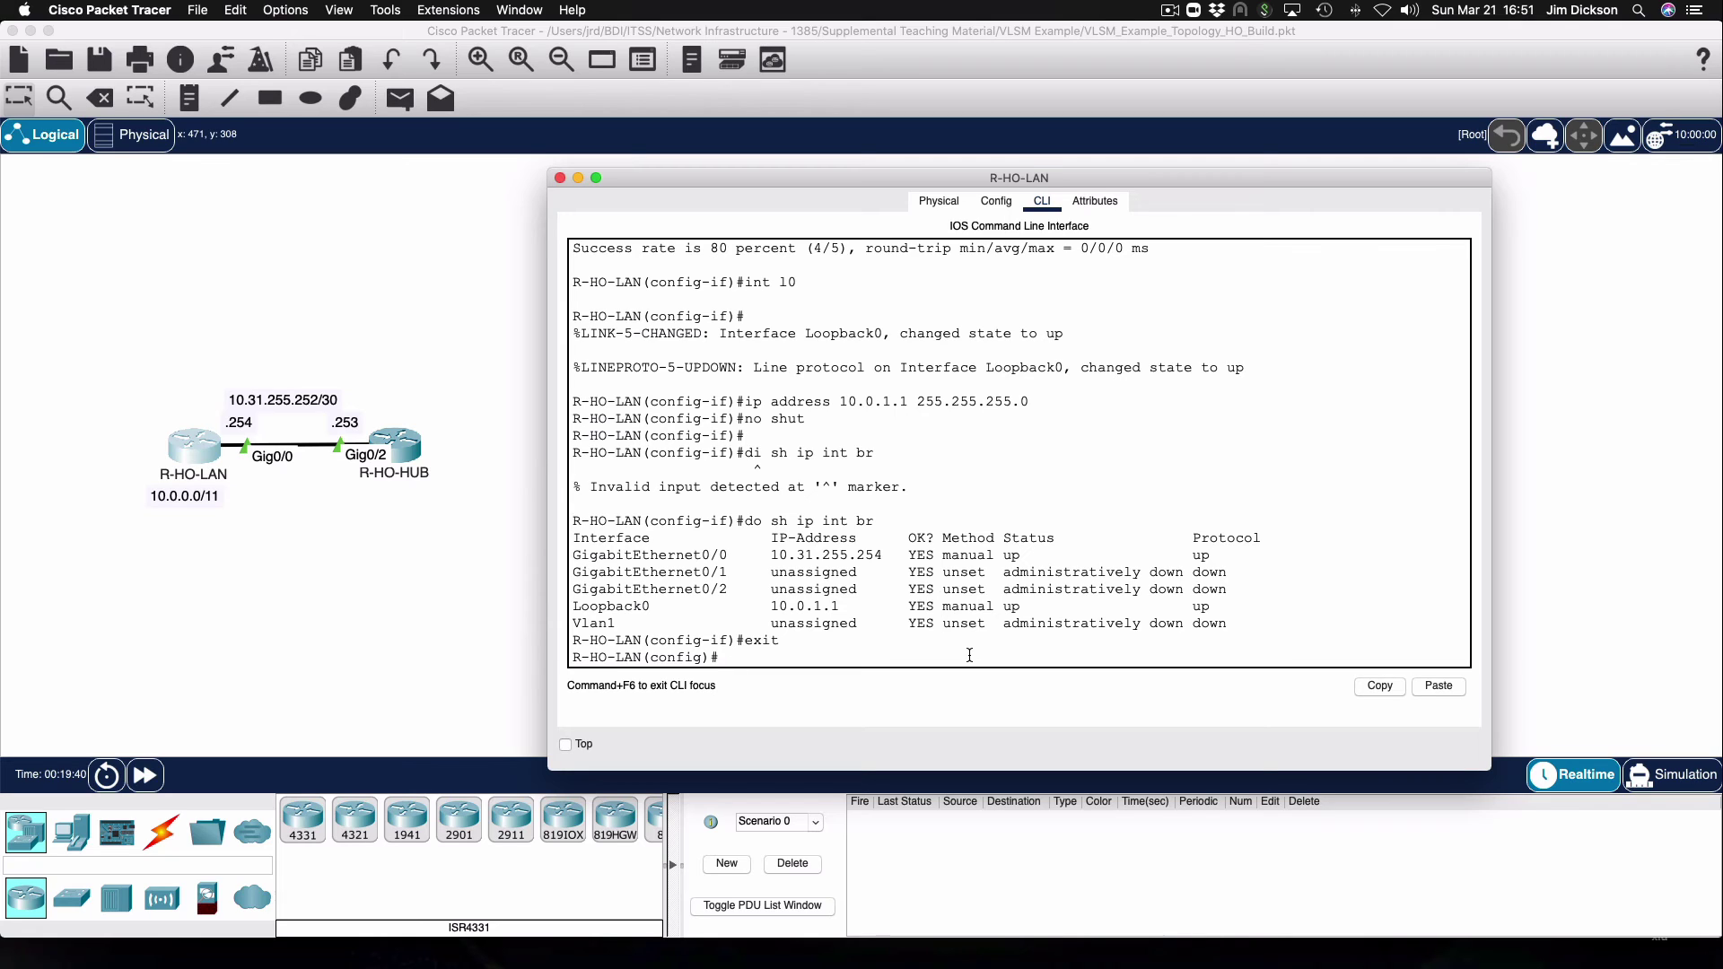
{"action": "type", "text": "ip route 10.0.0.0 255.0.0.0"}
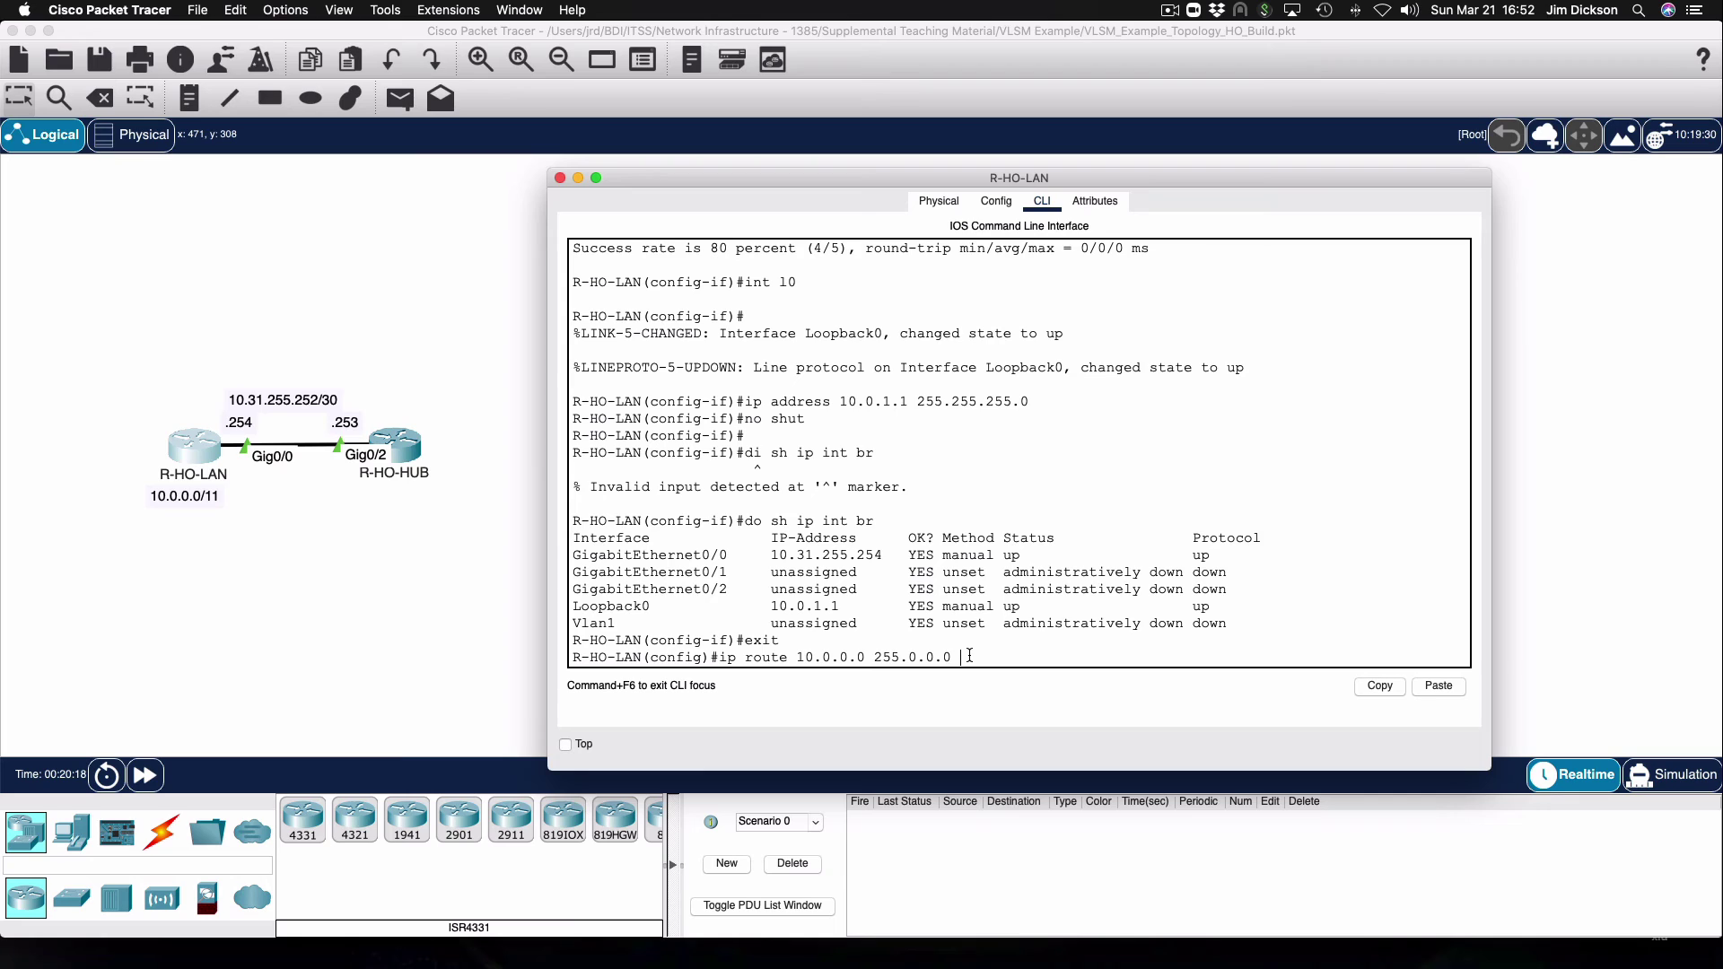
{"action": "type", "text": "10.31.255.253"}
{"action": "key", "text": "Return"}
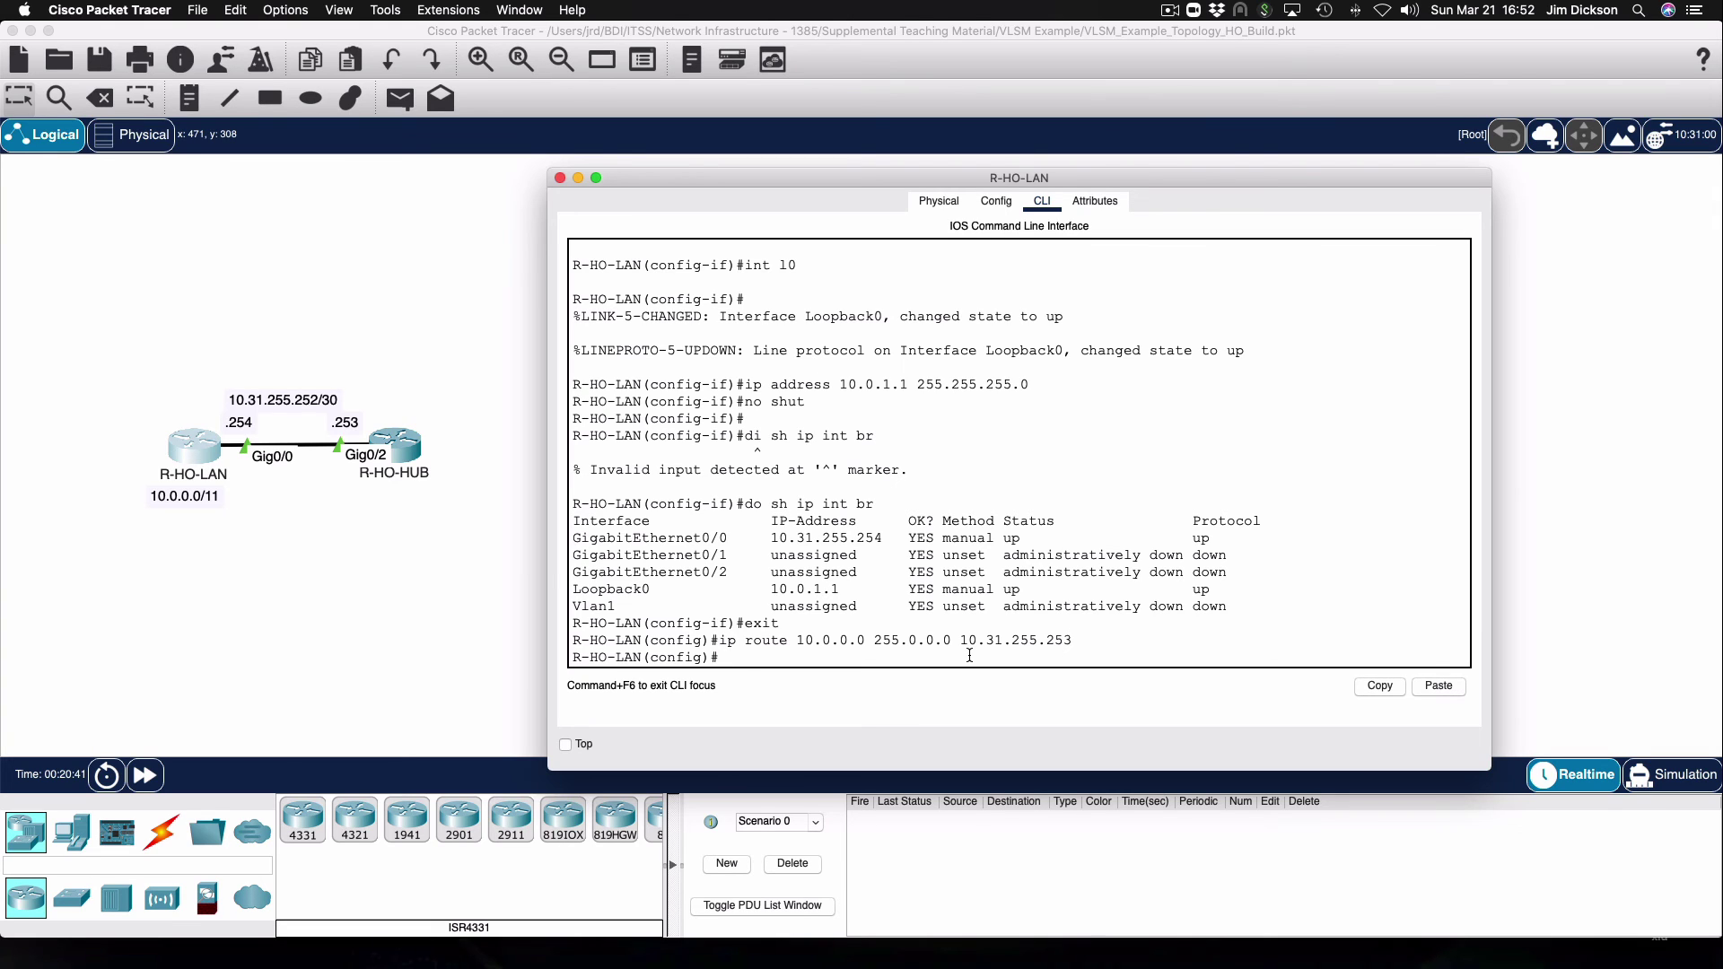
List R-HO-LAN's routing table with 'do sh ip route' and highlight the S 10.0.0.0/8 entry.
{"action": "type", "text": "sh ip route"}
{"action": "key", "text": "Return"}
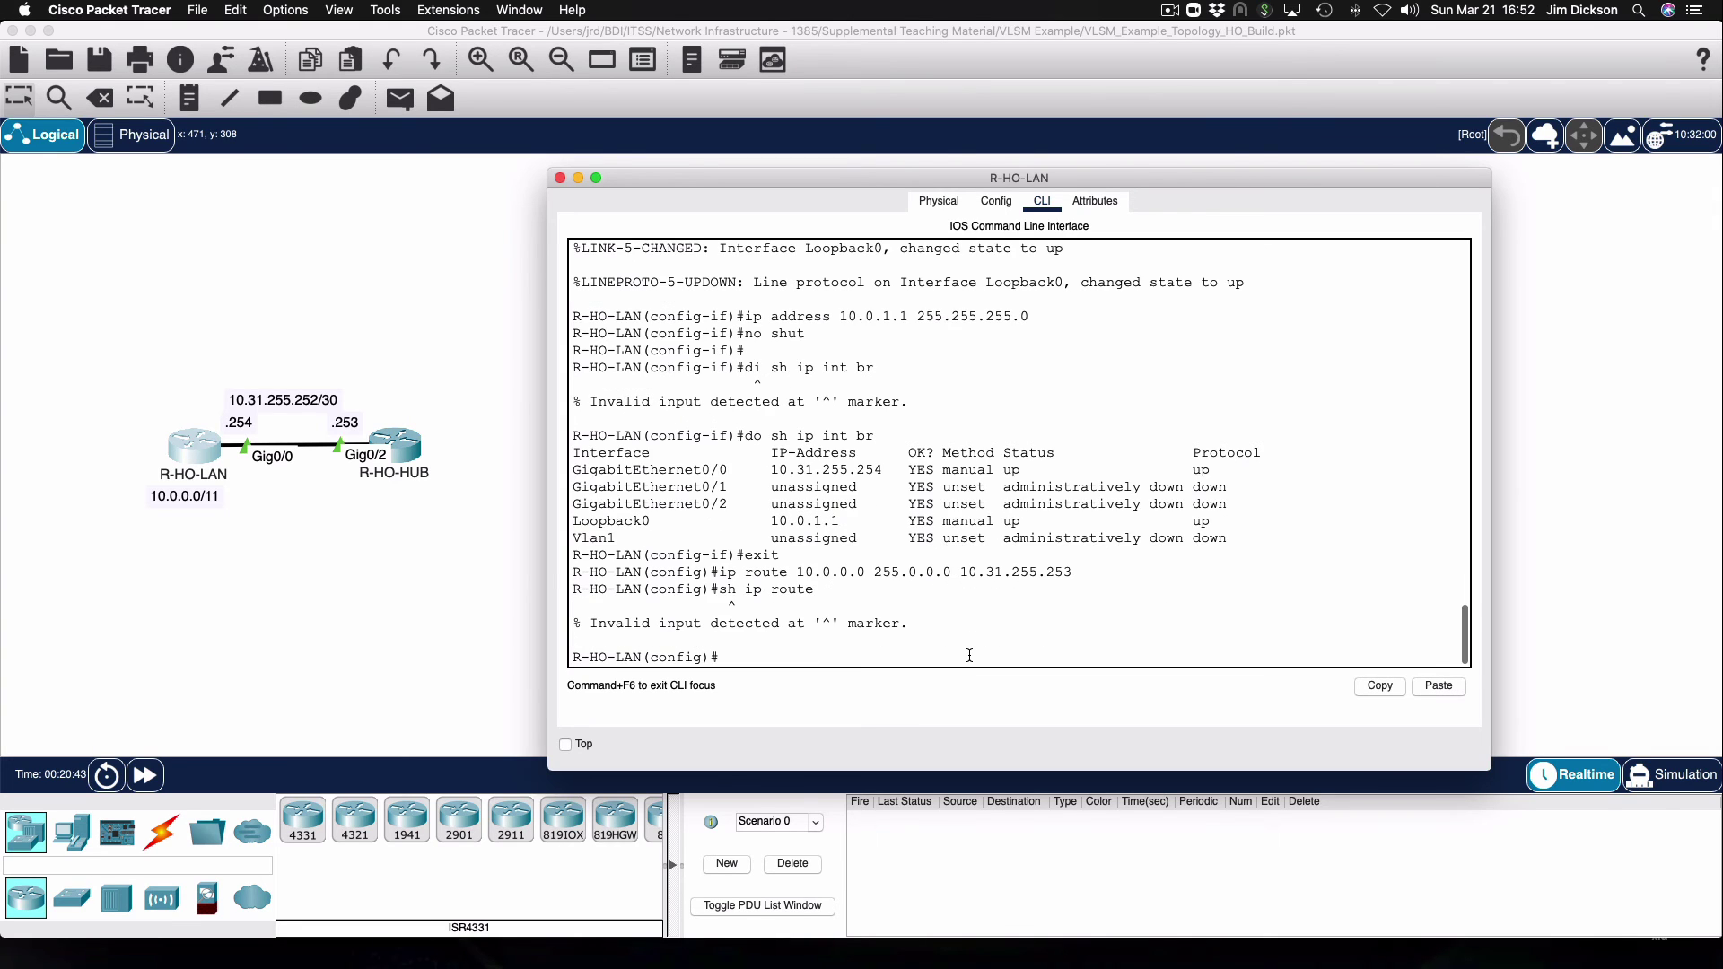
{"action": "type", "text": "do sh ip route"}
{"action": "key", "text": "Return"}
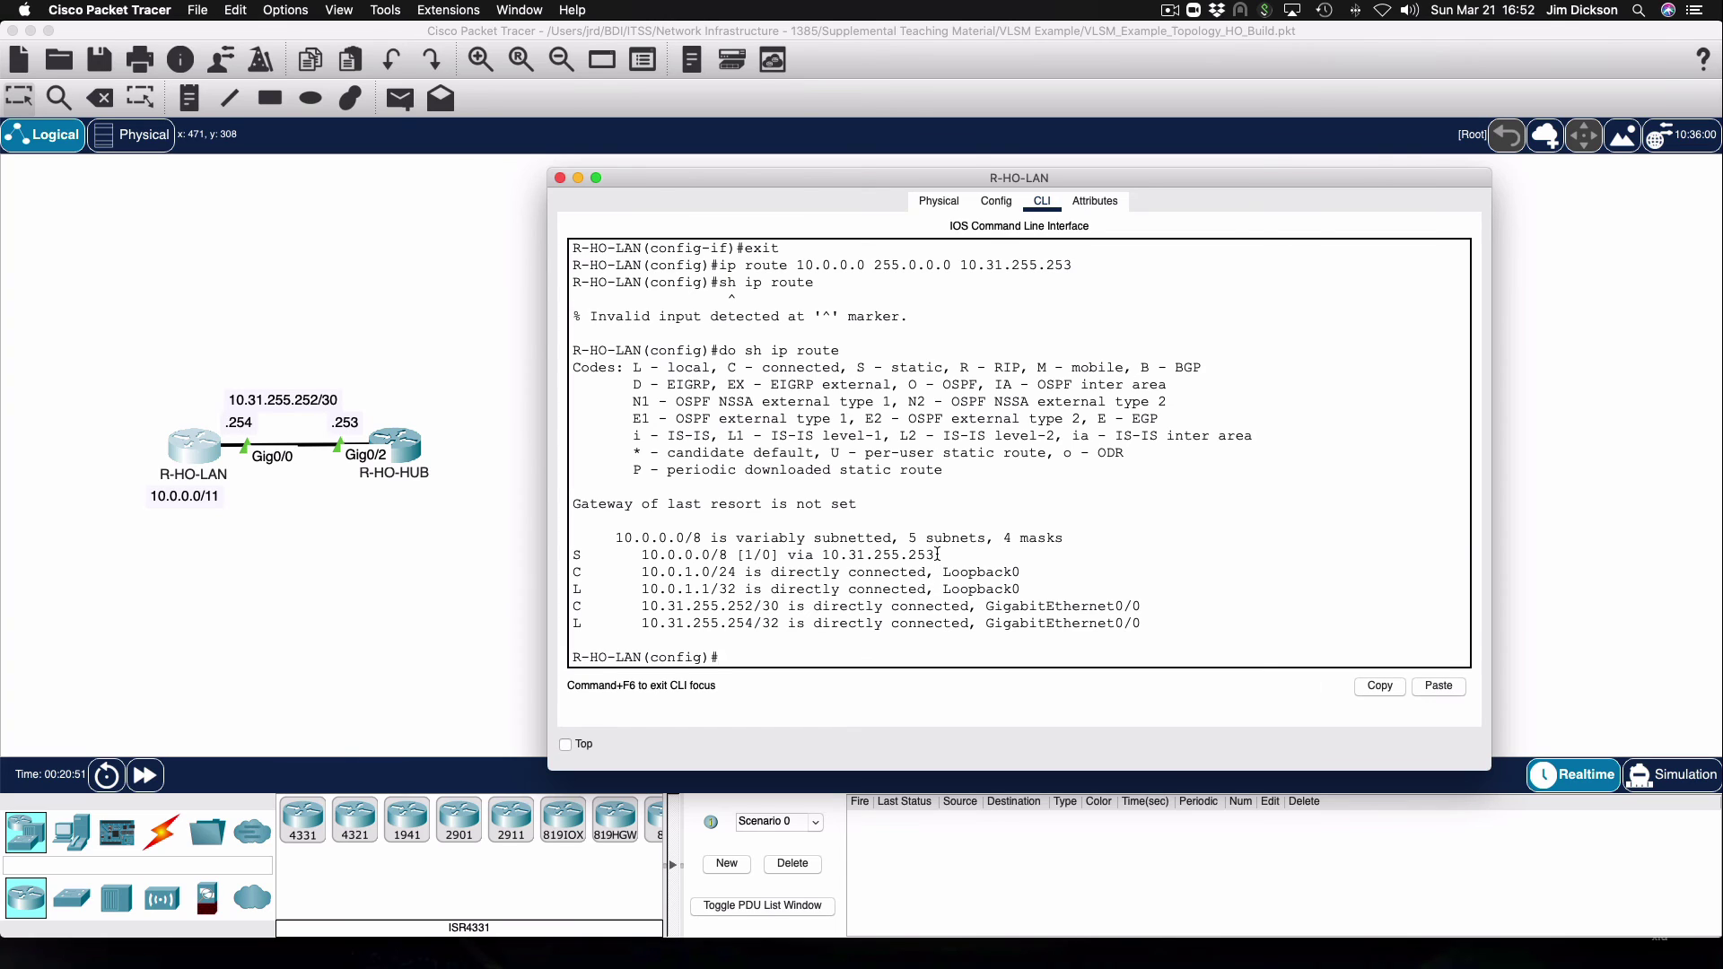
{"action": "left_click_drag", "start_coordinate": [938, 554], "coordinate": [576, 557]}
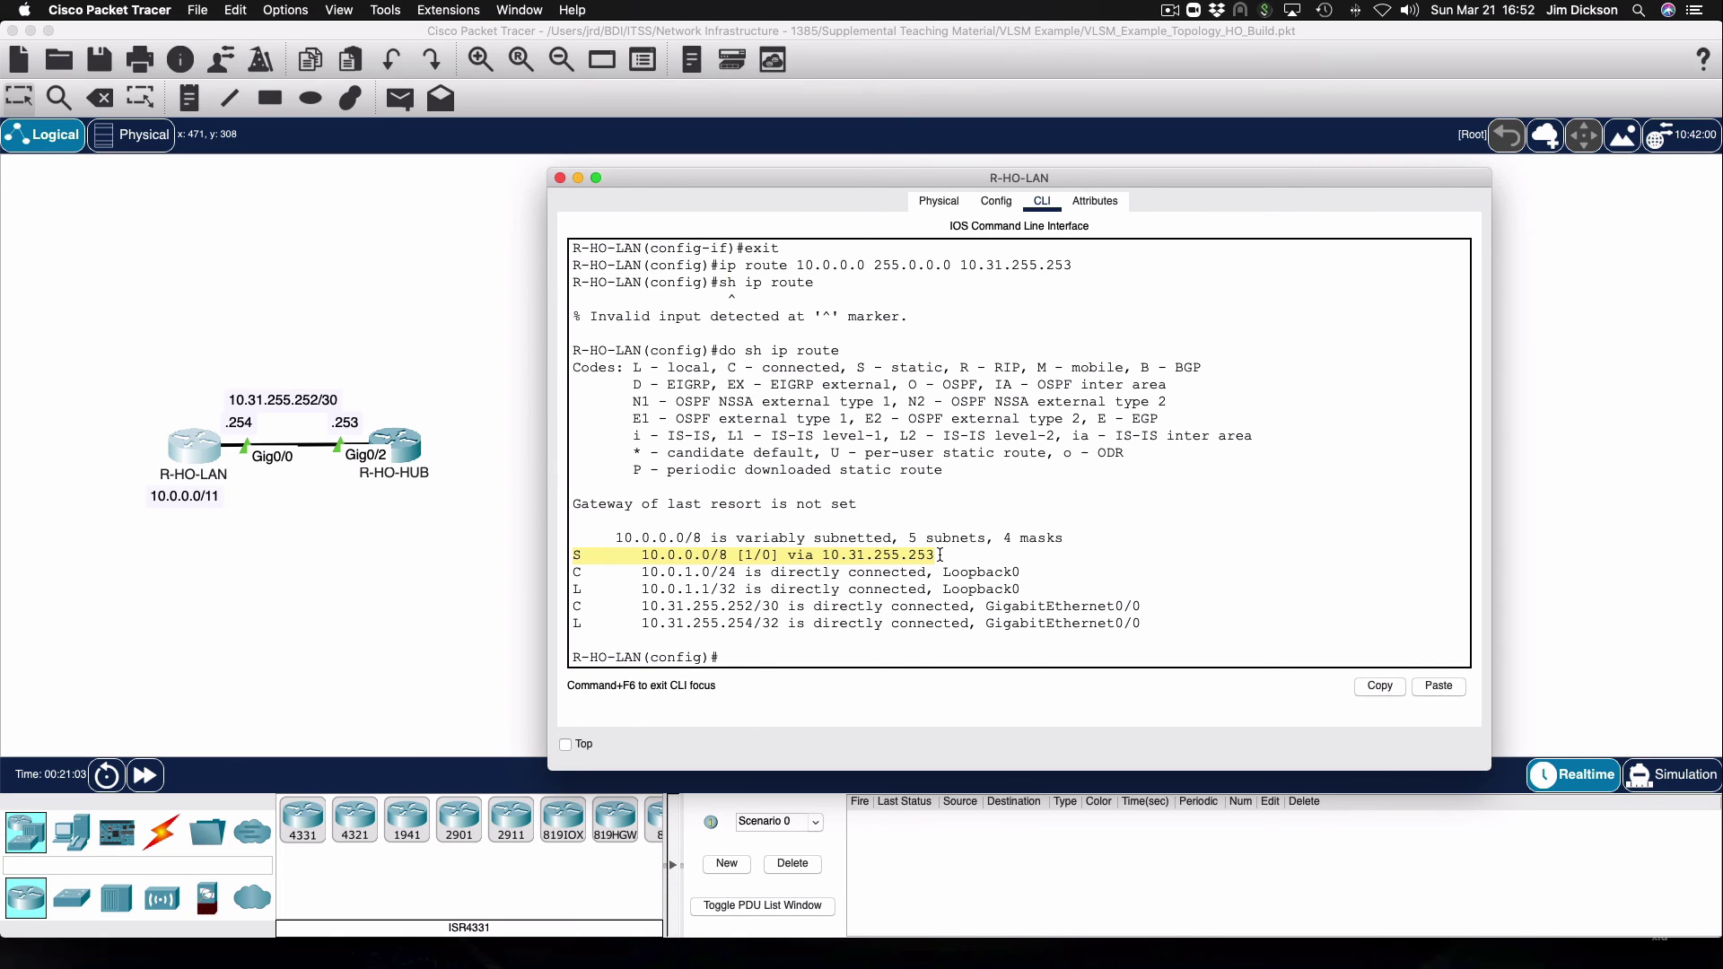
From R-HO-HUB's CLI, ping the 10.0.1.1 loopback, getting 5 of 5 replies.
{"action": "left_click", "coordinate": [408, 447]}
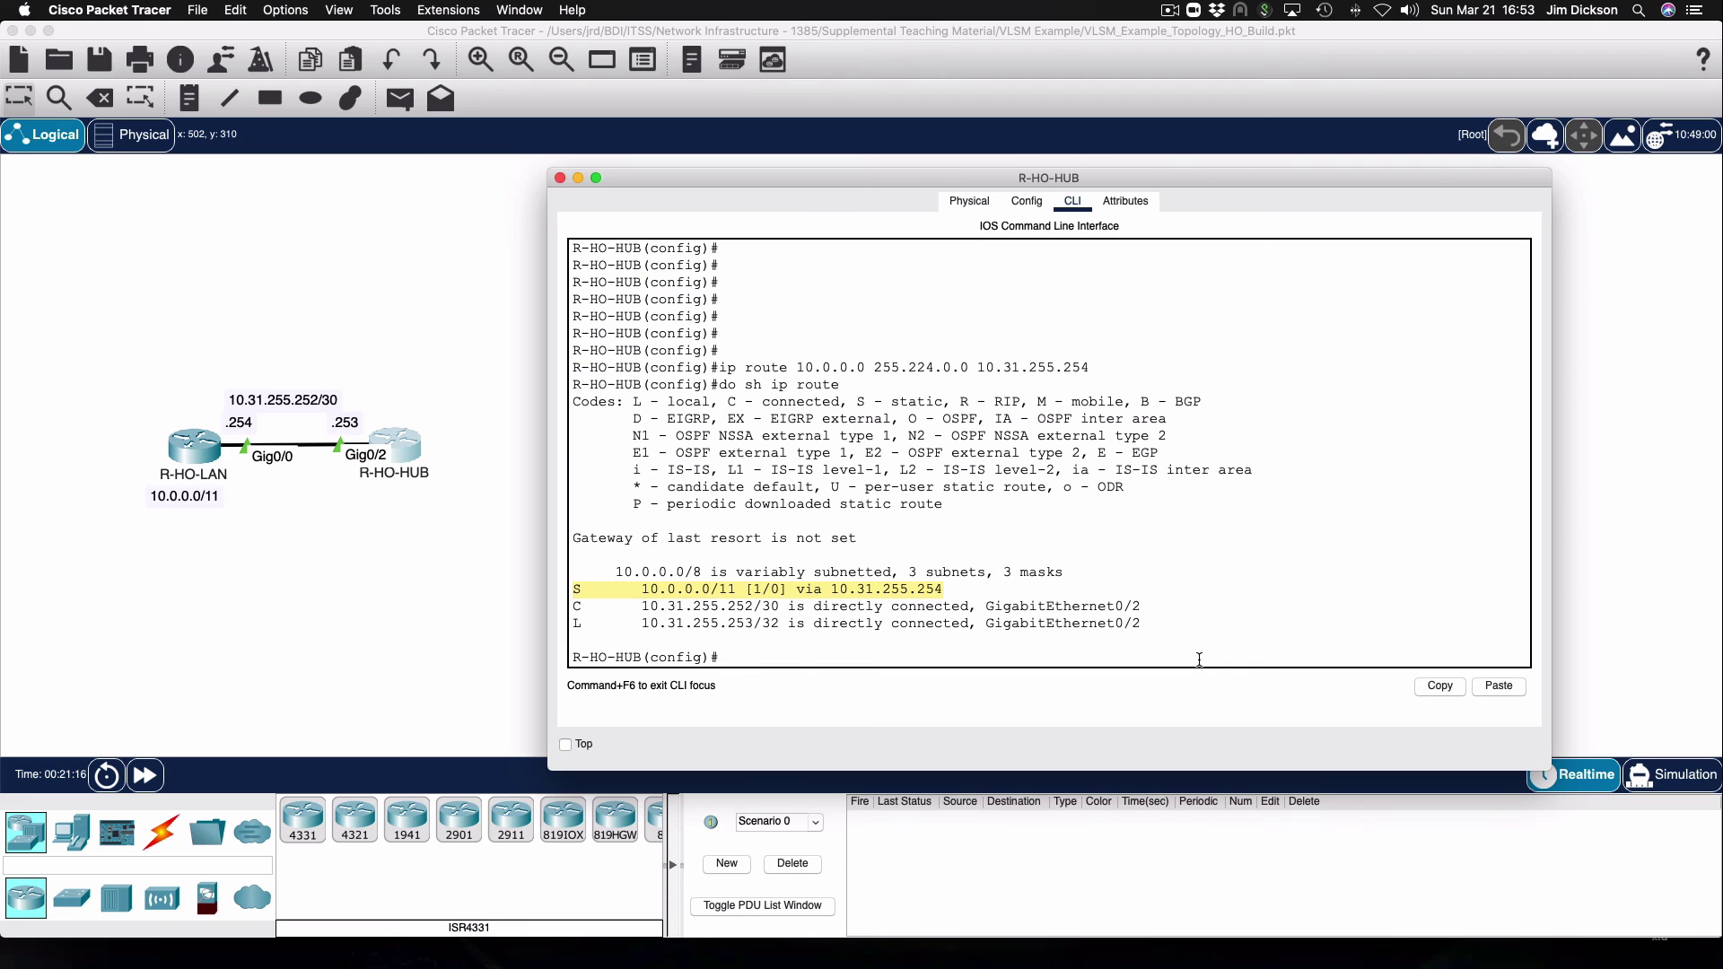
{"action": "type", "text": "do"}
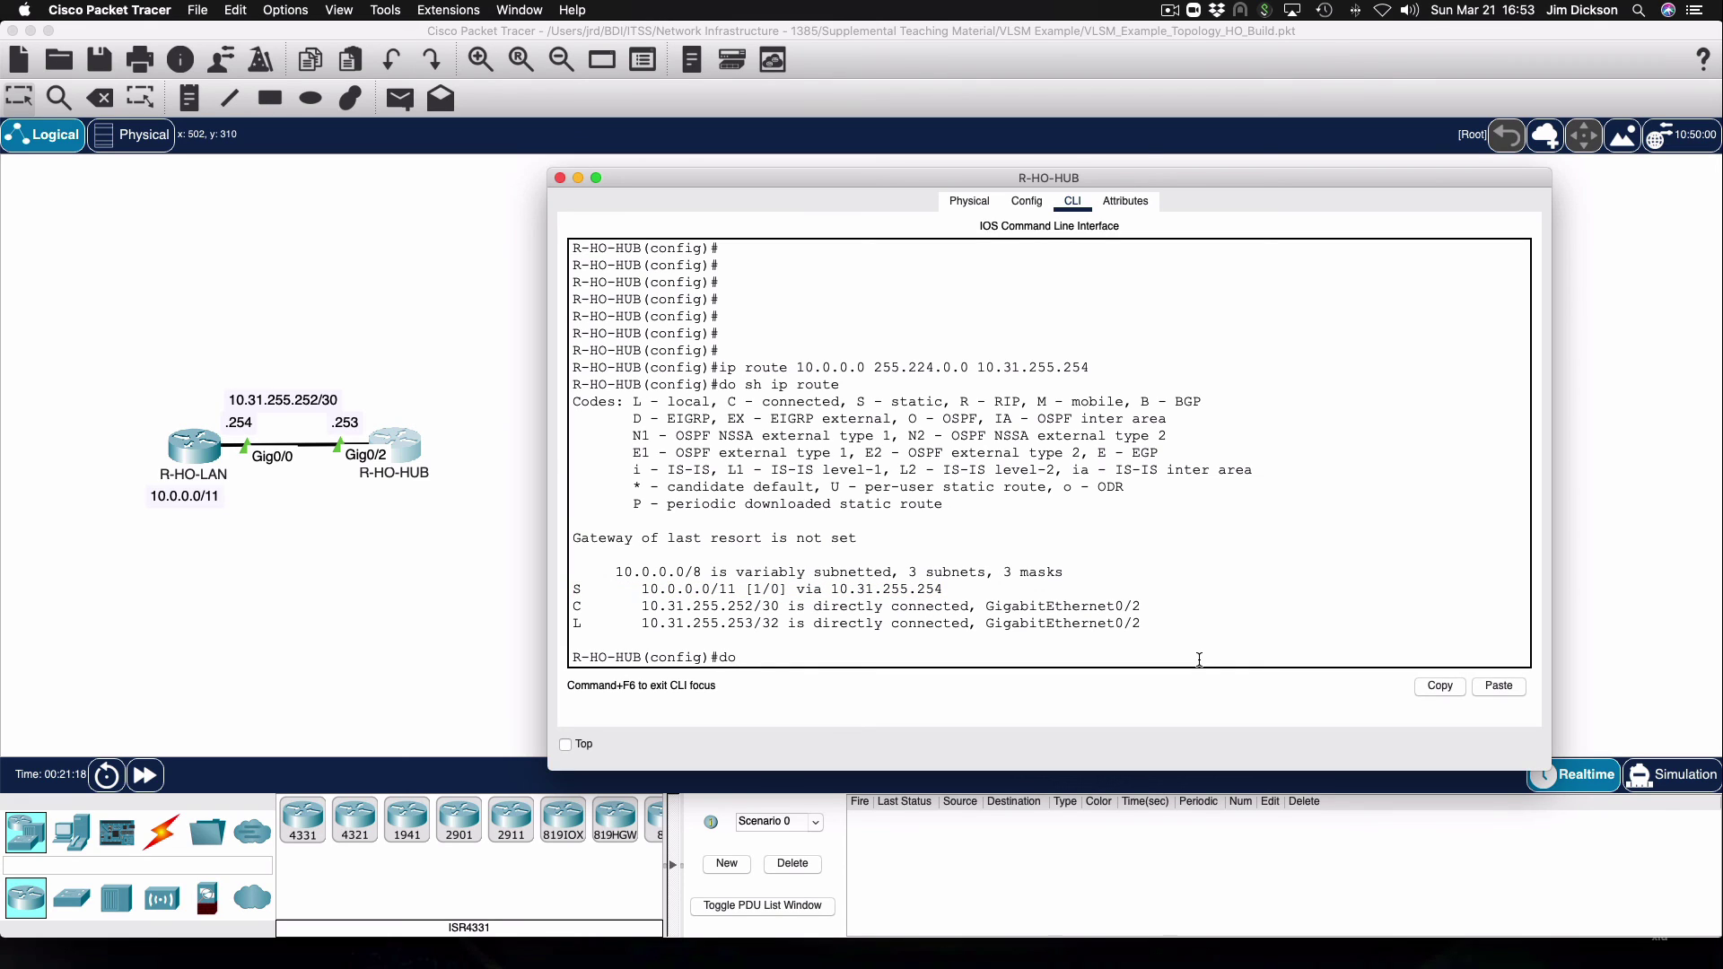
{"action": "type", "text": " ping 10.0.1.1"}
{"action": "key", "text": "Return"}
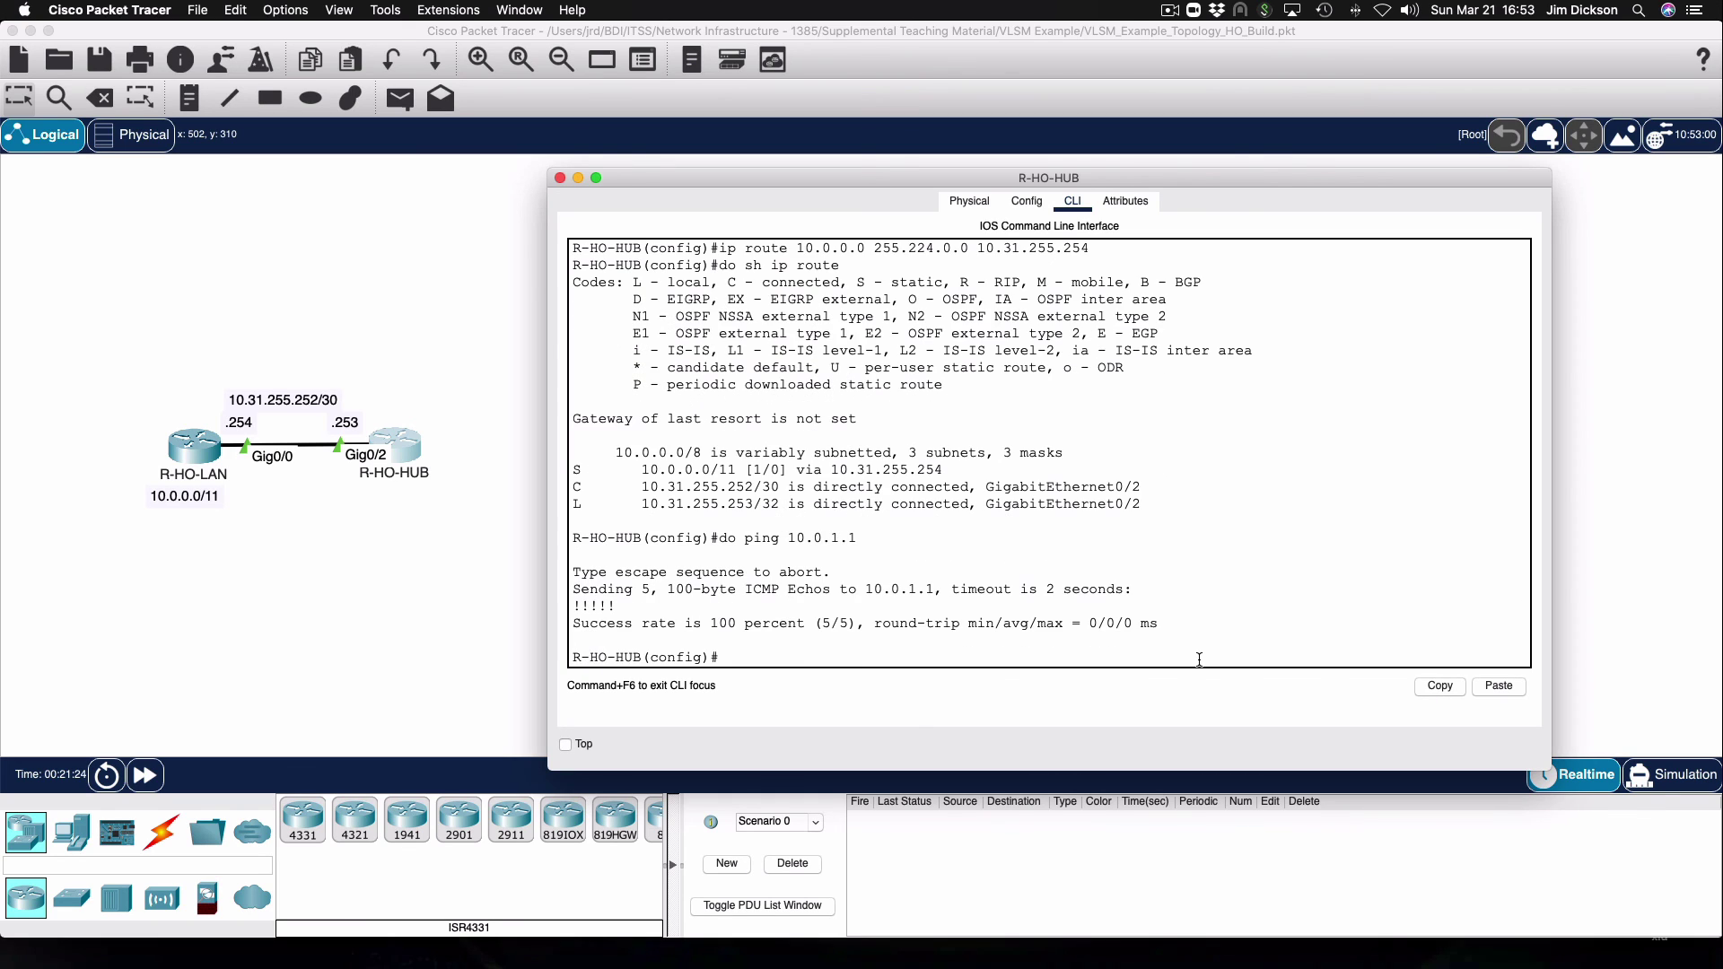